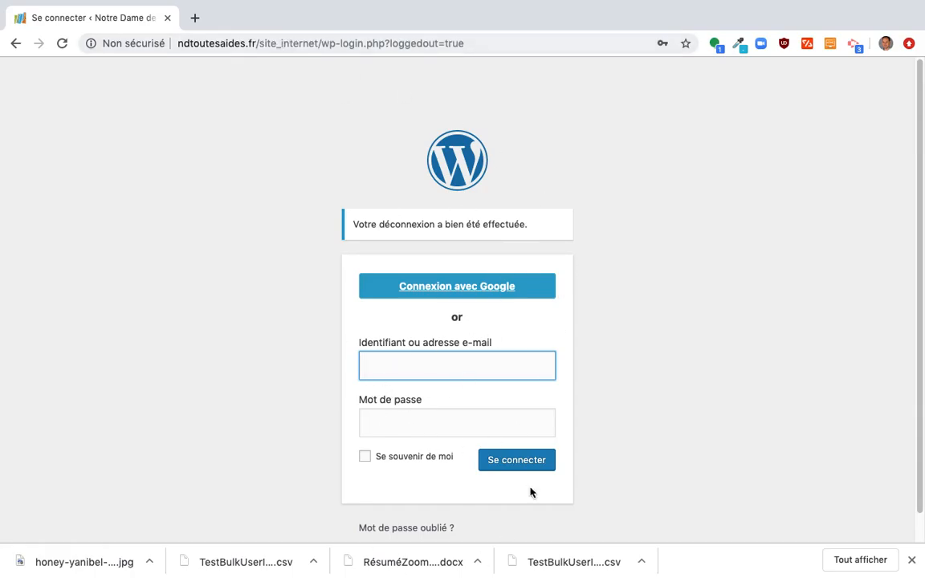
- Load the WordPress login page at ndtoutesaides.fr/site_internet/wp-login
{"action": "left_click", "coordinate": [488, 45]}
{"action": "left_click", "coordinate": [488, 45]}
{"action": "key", "text": "BackSpace"}
{"action": "key", "text": "BackSpace"}
{"action": "key", "text": "BackSpace"}
{"action": "key", "text": "BackSpace"}
{"action": "key", "text": "BackSpace"}
{"action": "key", "text": "BackSpace"}
{"action": "key", "text": "BackSpace"}
{"action": "key", "text": "BackSpace"}
{"action": "key", "text": "BackSpace"}
{"action": "key", "text": "BackSpace"}
{"action": "key", "text": "BackSpace"}
{"action": "key", "text": "BackSpace"}
{"action": "key", "text": "BackSpace"}
{"action": "key", "text": "BackSpace"}
{"action": "key", "text": "BackSpace"}
{"action": "key", "text": "BackSpace"}
{"action": "key", "text": "BackSpace"}
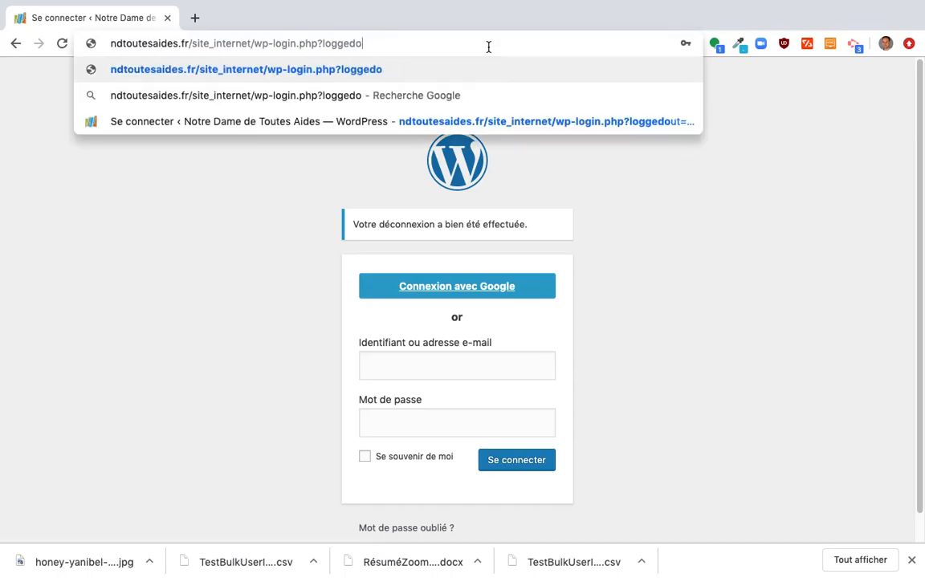
{"action": "key", "text": "BackSpace"}
{"action": "key", "text": "BackSpace"}
{"action": "key", "text": "Return"}
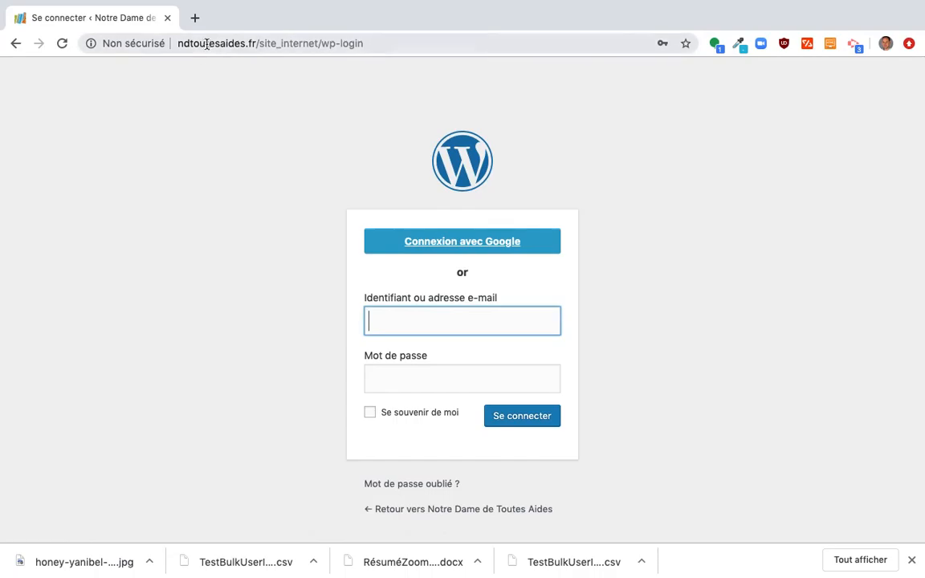
{"action": "double_click", "coordinate": [278, 44]}
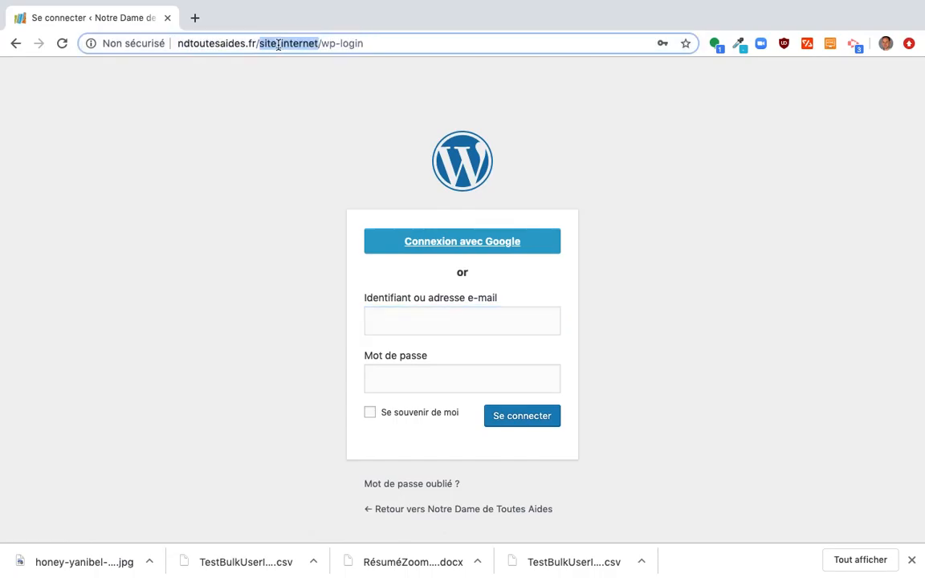
{"action": "double_click", "coordinate": [228, 43]}
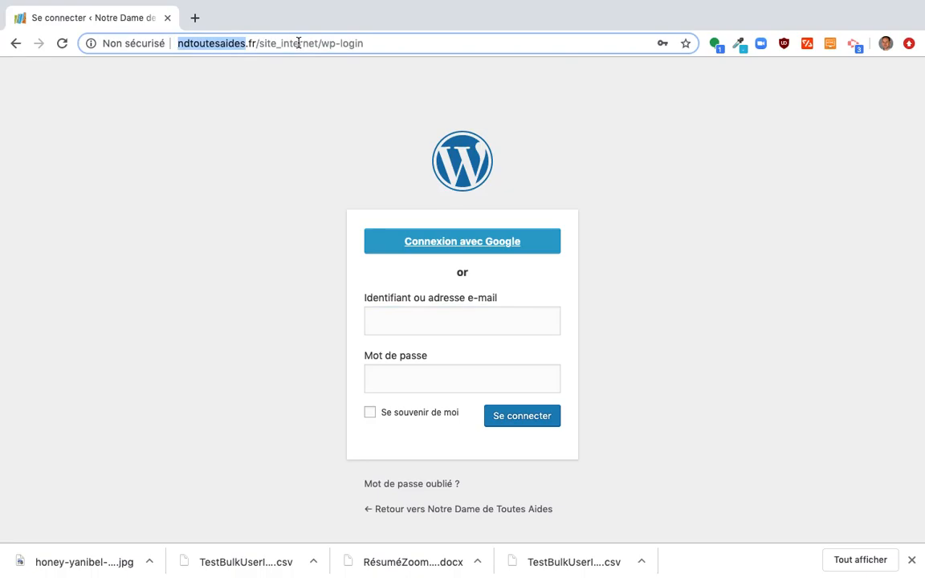
- Log in to the site with the saved username and account password
{"action": "left_click", "coordinate": [405, 321]}
{"action": "left_click", "coordinate": [446, 36]}
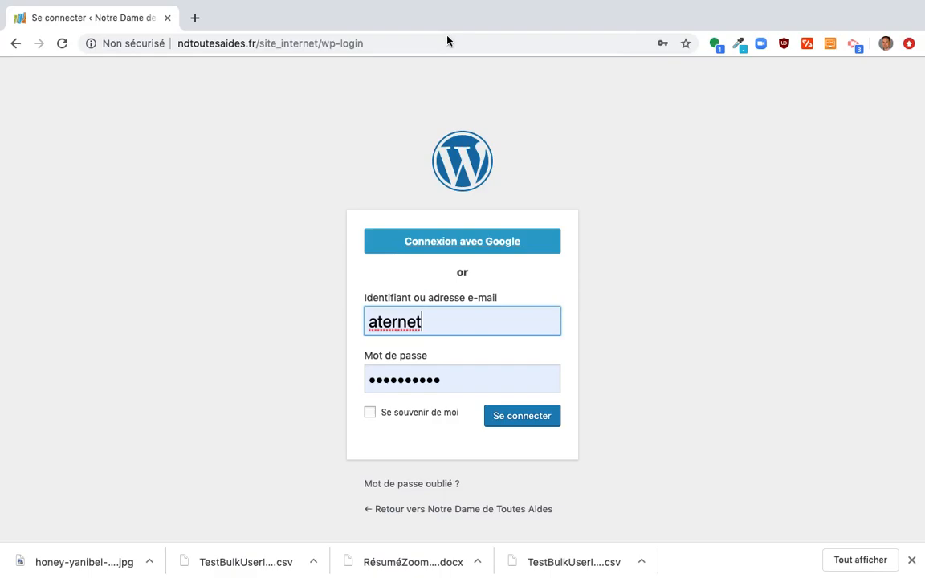
{"action": "left_click", "coordinate": [518, 425]}
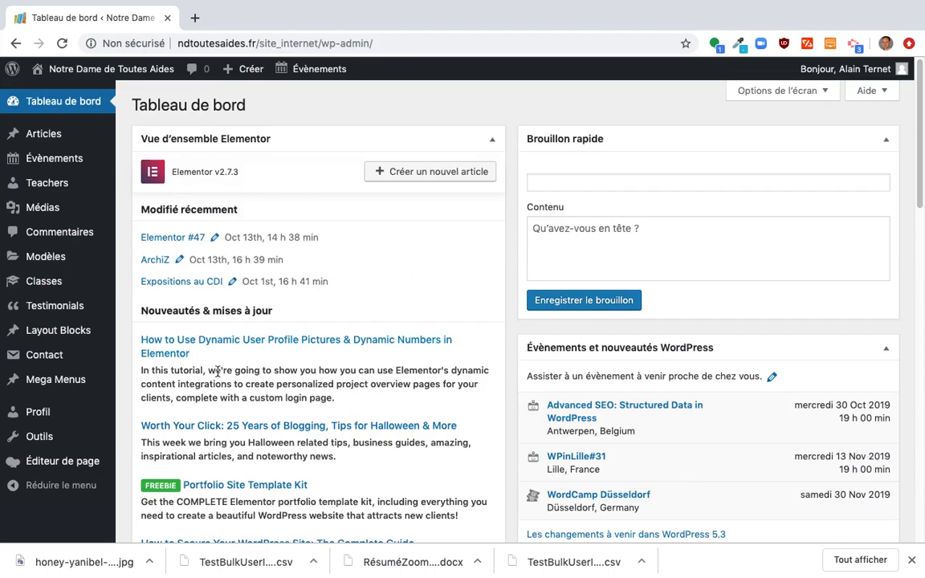
- Look over the dashboard and close the browser's downloads bar
{"action": "scroll", "coordinate": [337, 377], "scroll_direction": "down", "scroll_amount": 5}
{"action": "mouse_move", "coordinate": [869, 535]}
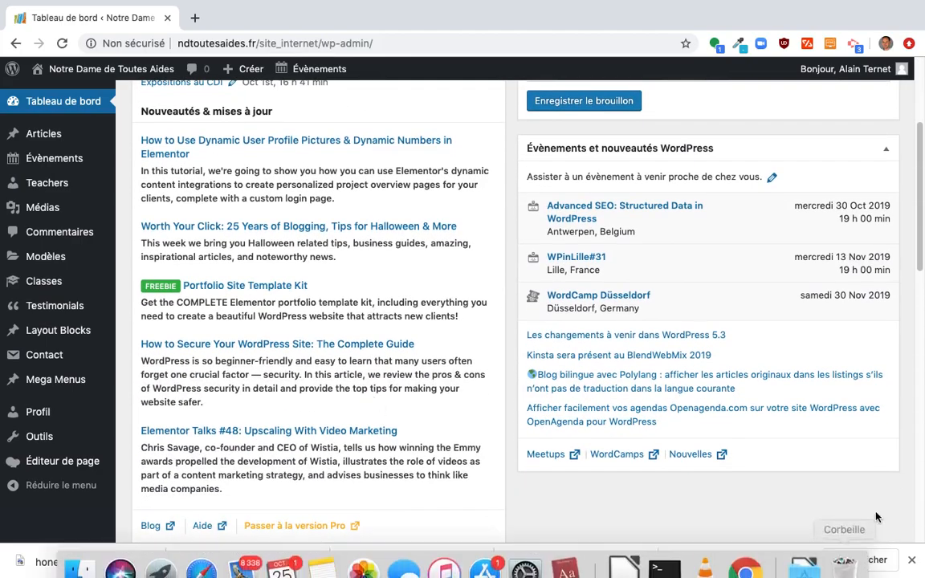
{"action": "left_click", "coordinate": [912, 559]}
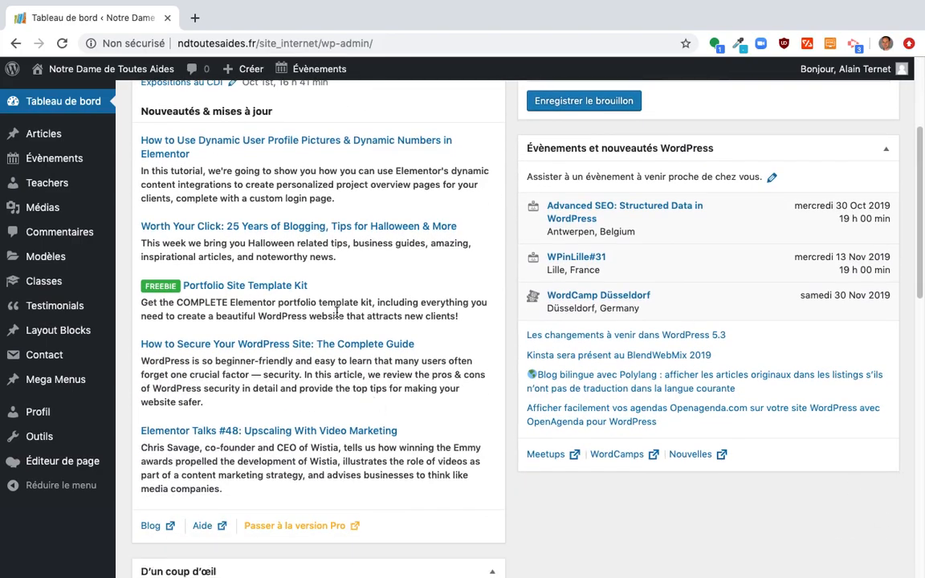
{"action": "scroll", "coordinate": [336, 312], "scroll_direction": "up", "scroll_amount": 5}
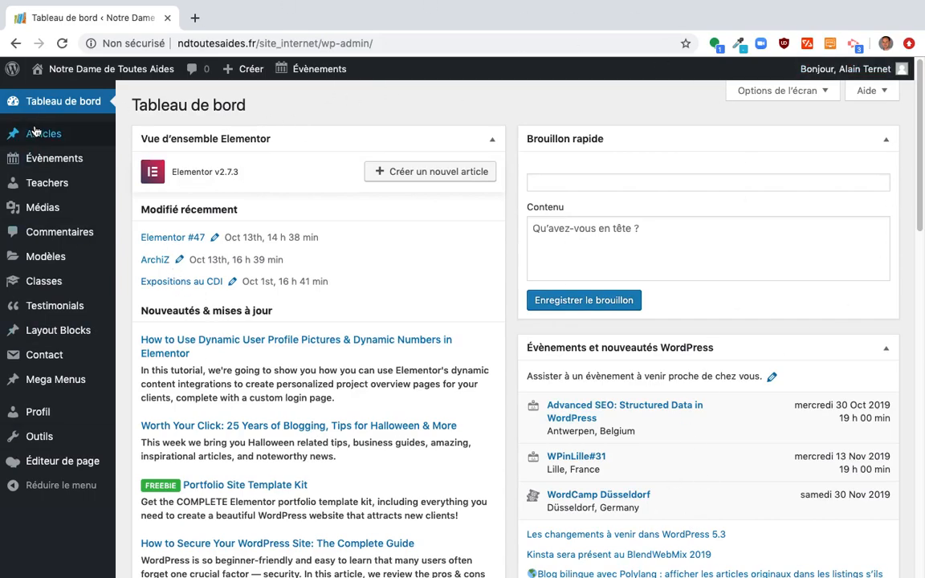
- Open the profile settings of the logged-in account
{"action": "mouse_move", "coordinate": [39, 135]}
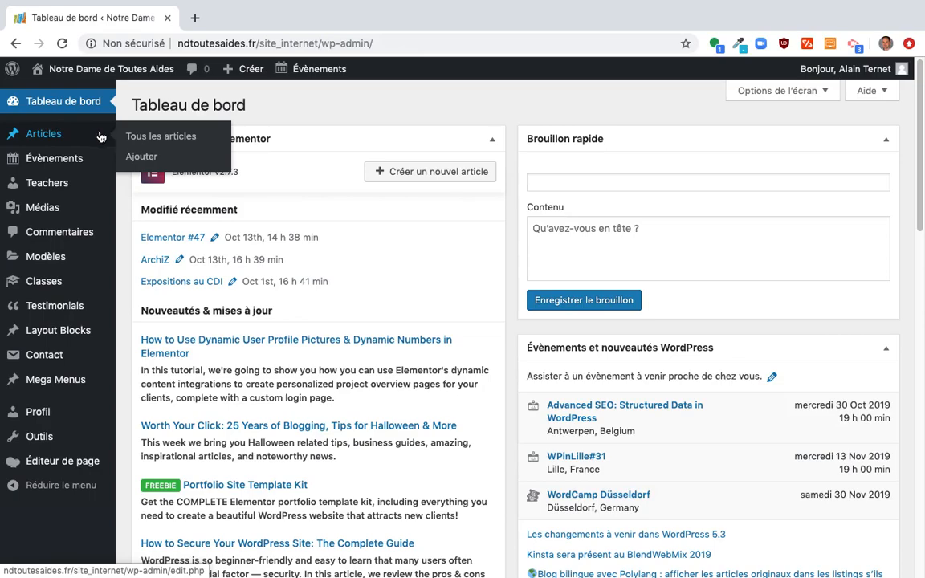
{"action": "mouse_move", "coordinate": [40, 215]}
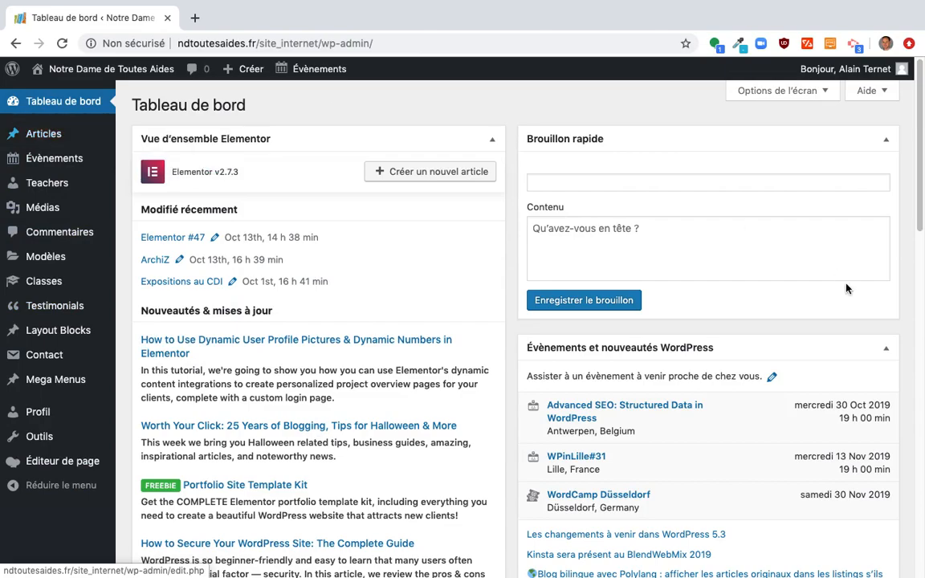
{"action": "mouse_move", "coordinate": [833, 73]}
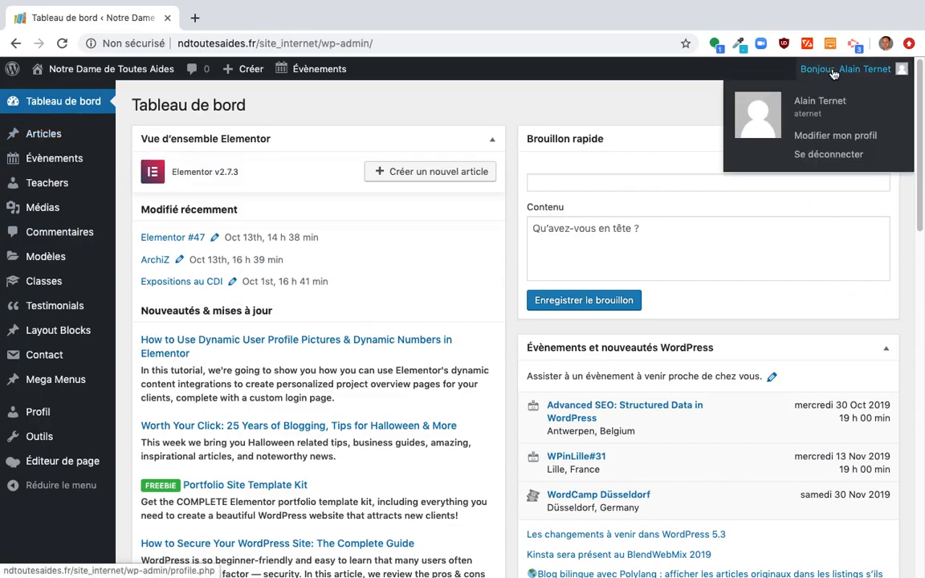
{"action": "left_click", "coordinate": [834, 73]}
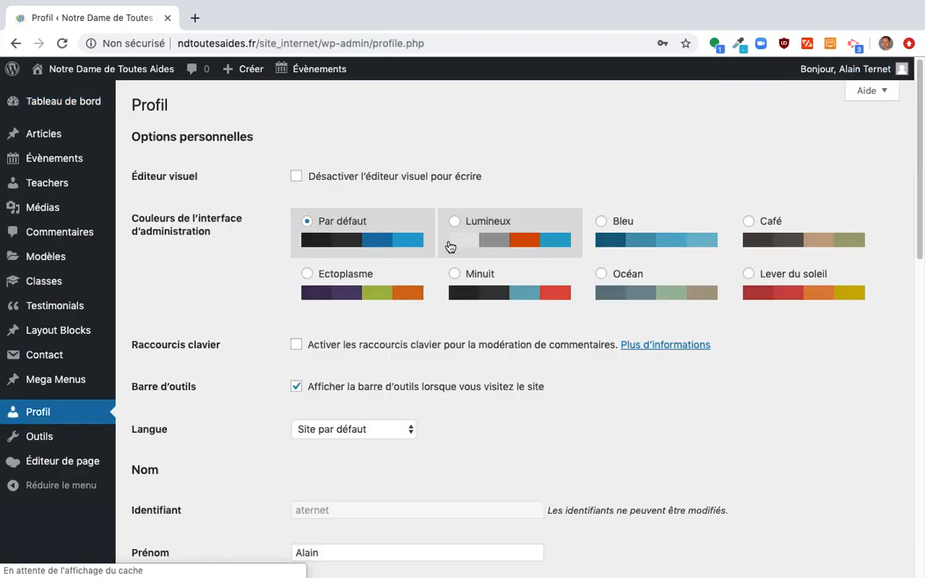
- Preview the Lumineux, Bleu, Café and Lever du soleil admin colour schemes, and reselect Par défaut
{"action": "left_click", "coordinate": [456, 227]}
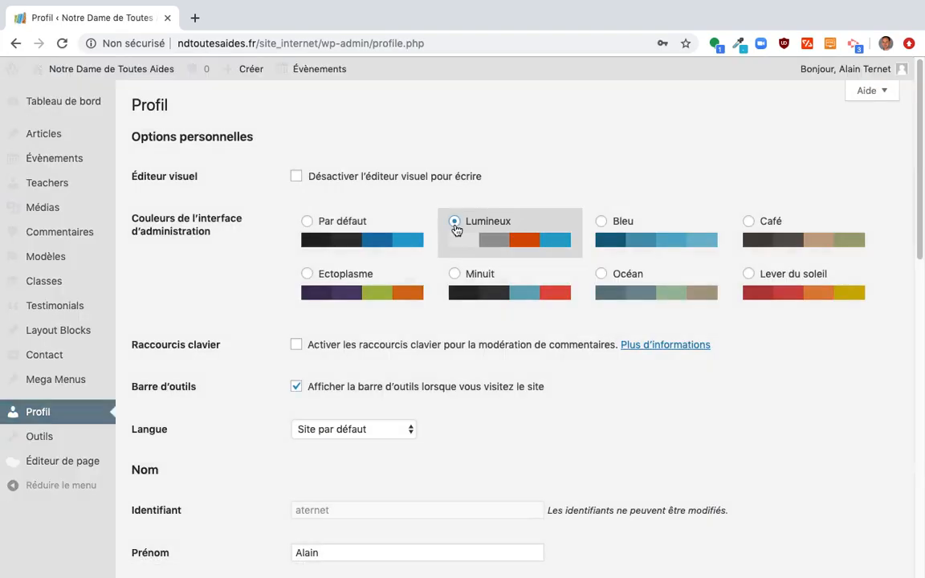
{"action": "left_click", "coordinate": [604, 226]}
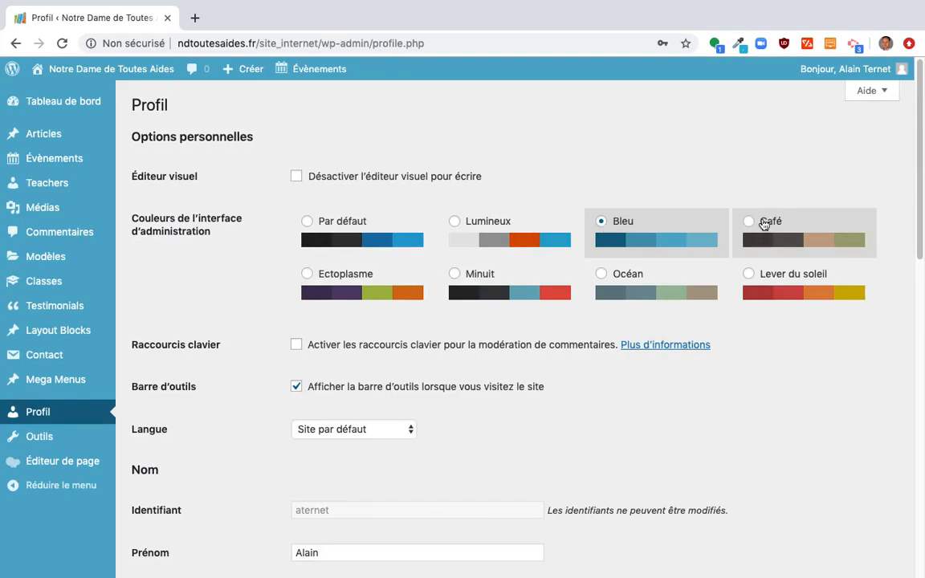
{"action": "left_click", "coordinate": [749, 223]}
{"action": "left_click", "coordinate": [749, 273]}
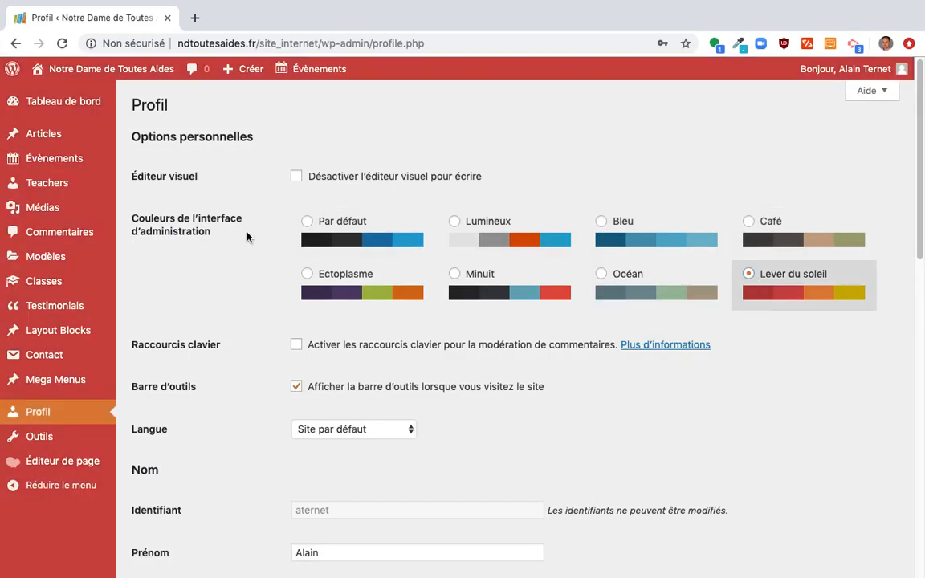
{"action": "left_click", "coordinate": [305, 225]}
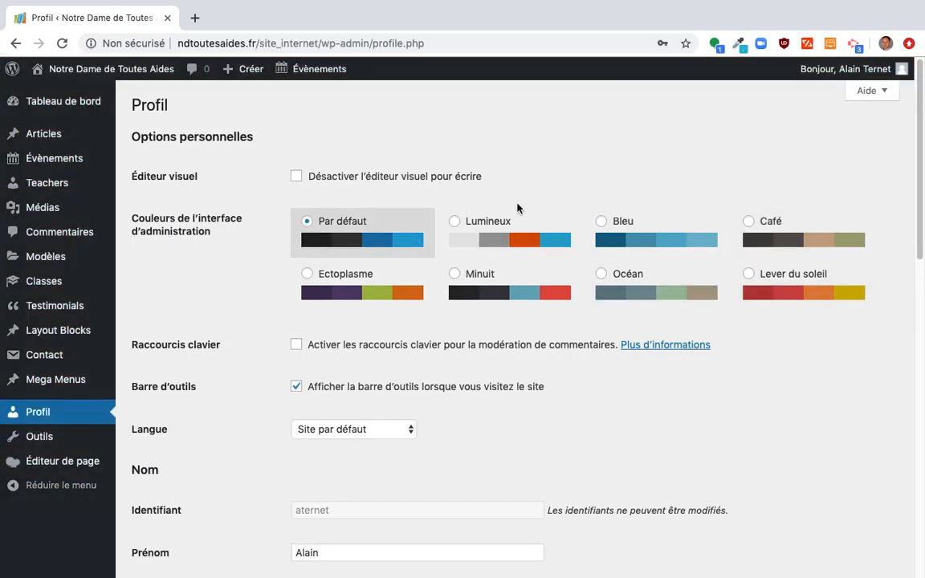
- Examine the profile's name, contact, biography, picture and account management settings
{"action": "scroll", "coordinate": [518, 207], "scroll_direction": "down", "scroll_amount": 3}
{"action": "scroll", "coordinate": [505, 384], "scroll_direction": "down", "scroll_amount": 6}
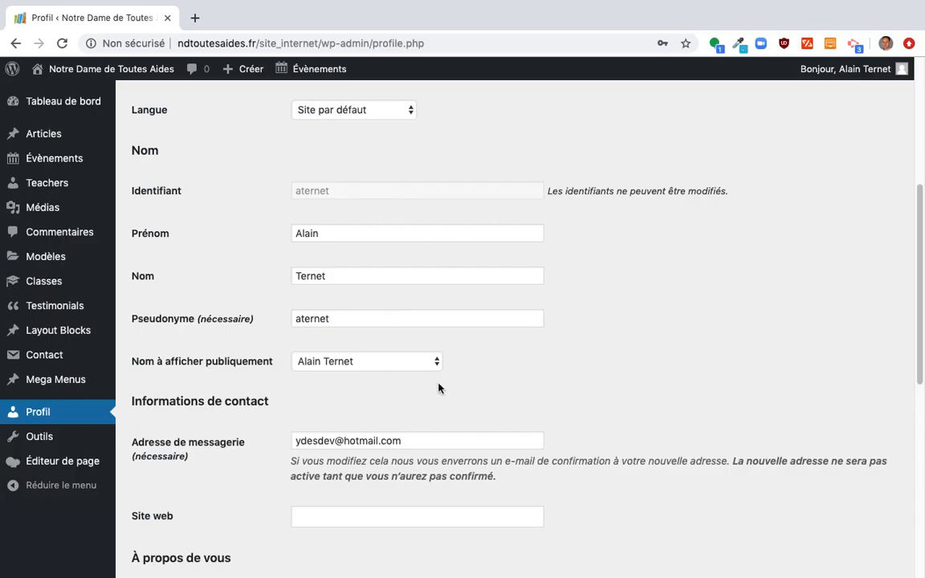
{"action": "scroll", "coordinate": [550, 380], "scroll_direction": "down", "scroll_amount": 6}
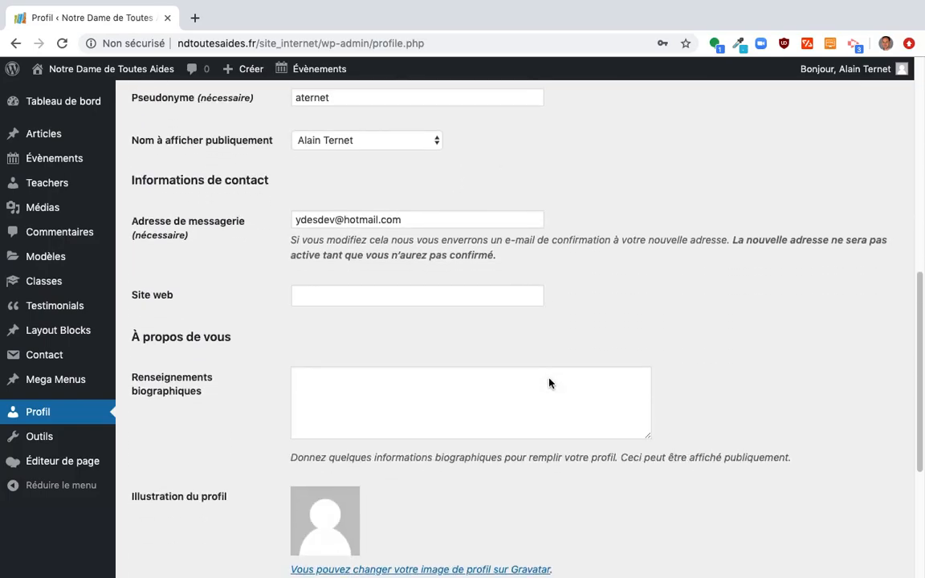
{"action": "scroll", "coordinate": [479, 353], "scroll_direction": "down", "scroll_amount": 6}
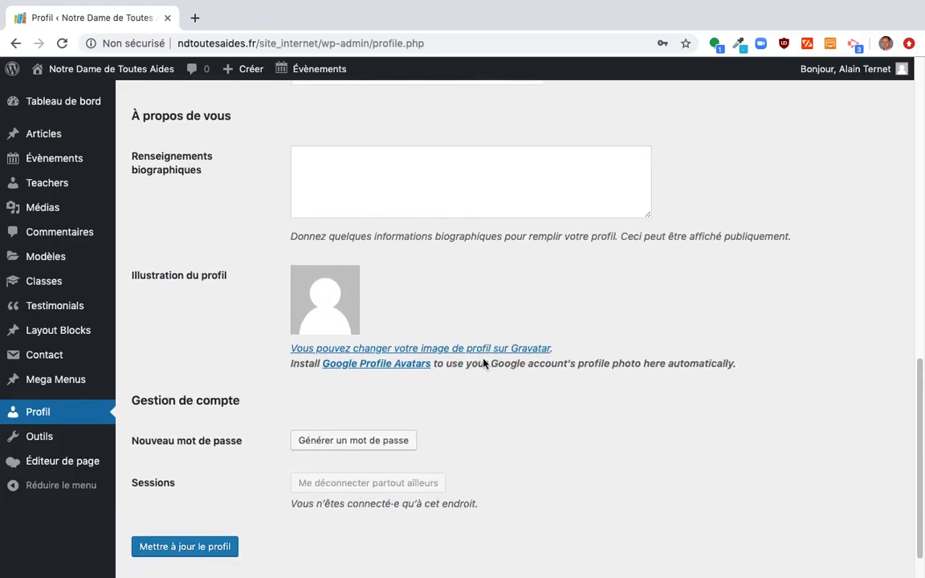
{"action": "scroll", "coordinate": [483, 362], "scroll_direction": "up", "scroll_amount": 5}
{"action": "scroll", "coordinate": [483, 364], "scroll_direction": "down", "scroll_amount": 2}
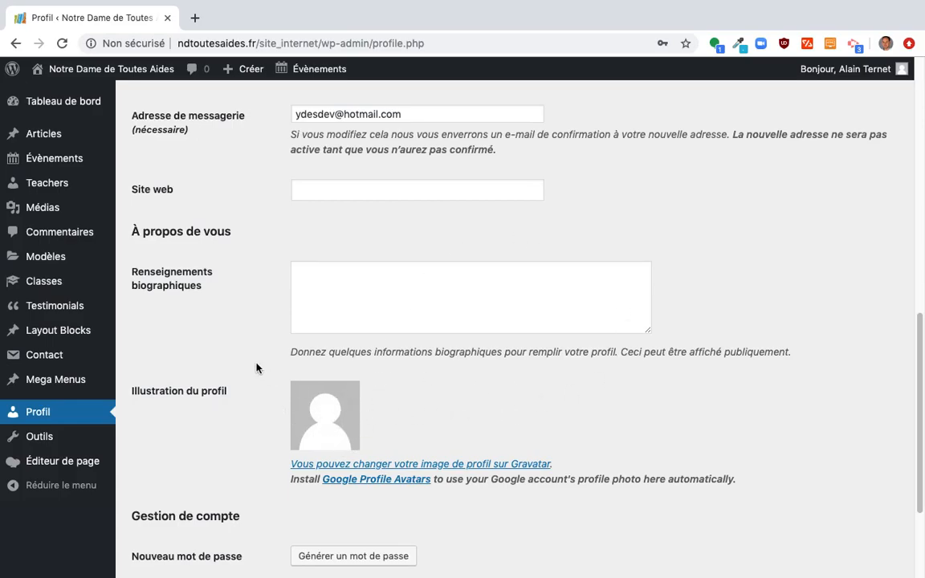
{"action": "scroll", "coordinate": [256, 368], "scroll_direction": "down", "scroll_amount": 4}
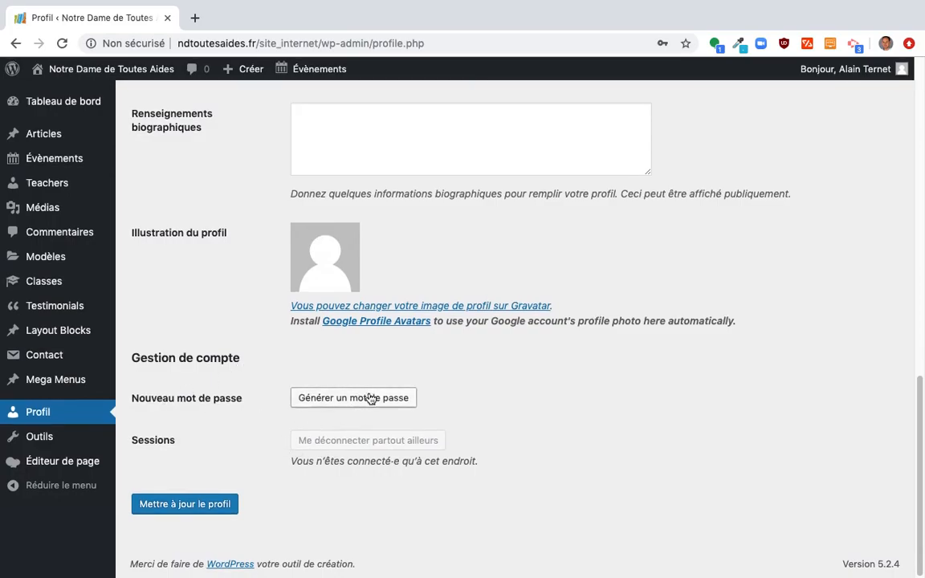
{"action": "scroll", "coordinate": [204, 444], "scroll_direction": "up", "scroll_amount": 20}
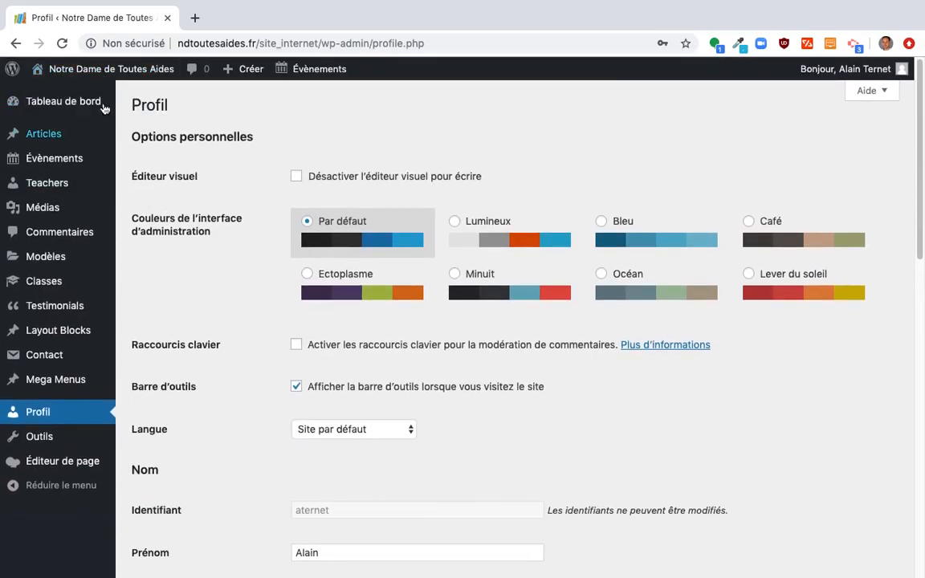
- Go to the dashboard, visit the site's public homepage, and return to the dashboard
{"action": "left_click", "coordinate": [72, 104]}
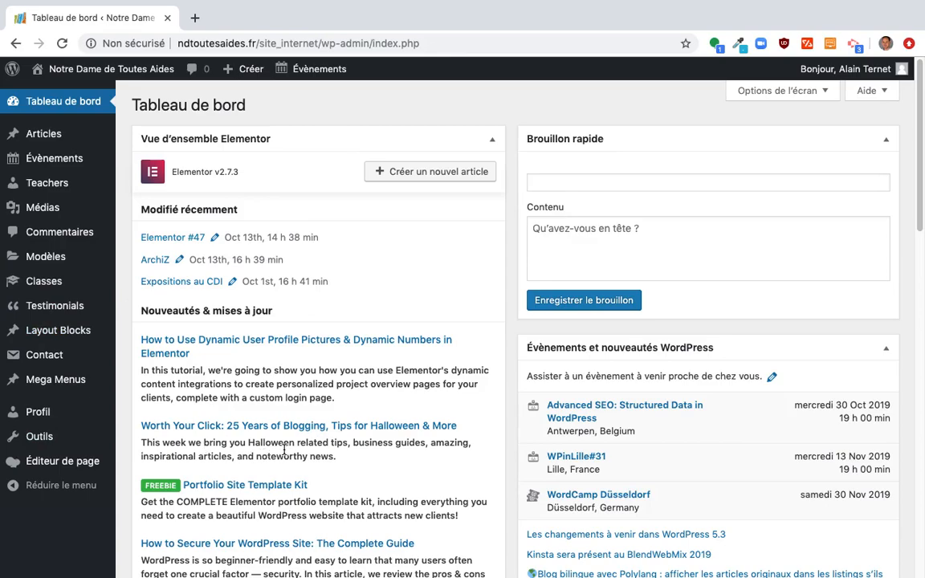
{"action": "mouse_move", "coordinate": [141, 84]}
{"action": "left_click", "coordinate": [72, 75]}
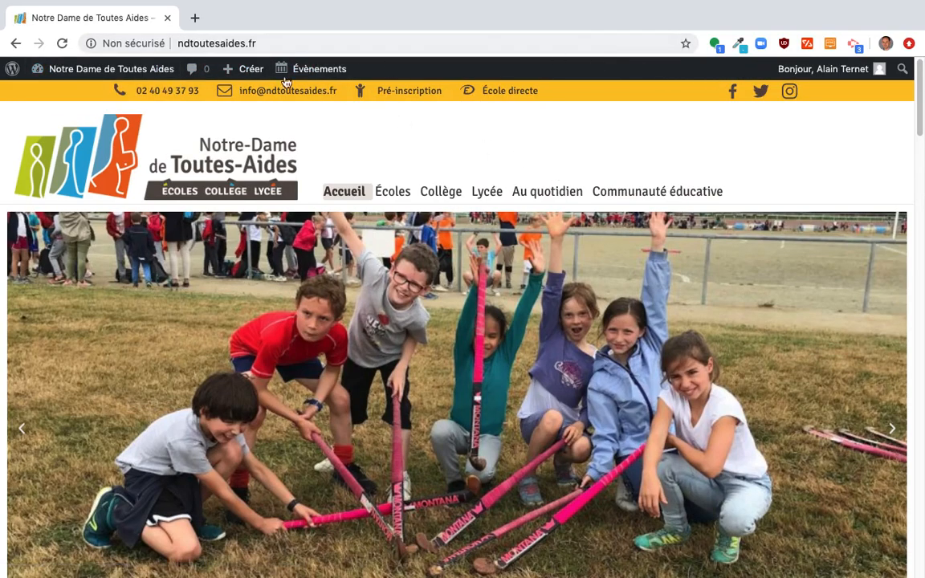
{"action": "left_click", "coordinate": [71, 72]}
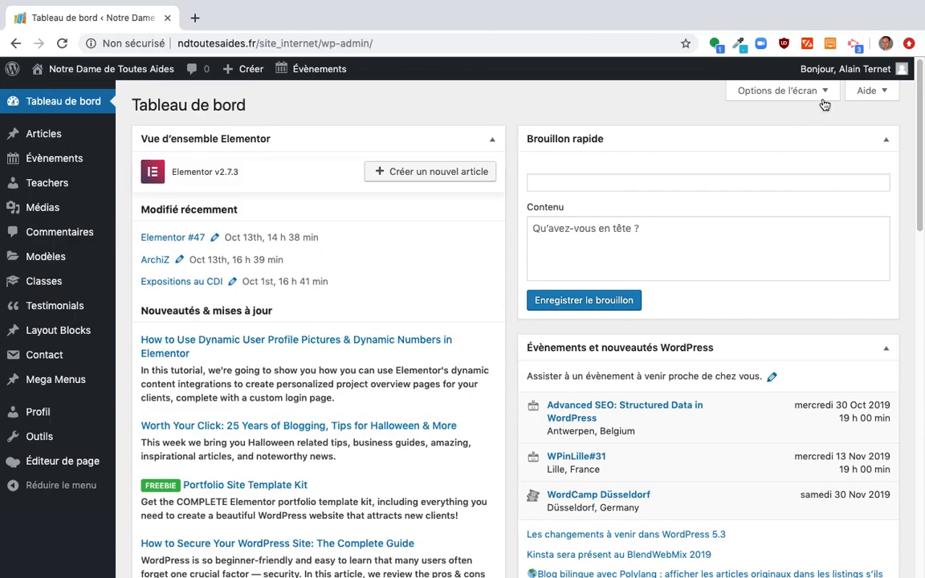
- Open the list of all articles and look through its entries
{"action": "mouse_move", "coordinate": [851, 76]}
{"action": "left_click", "coordinate": [44, 136]}
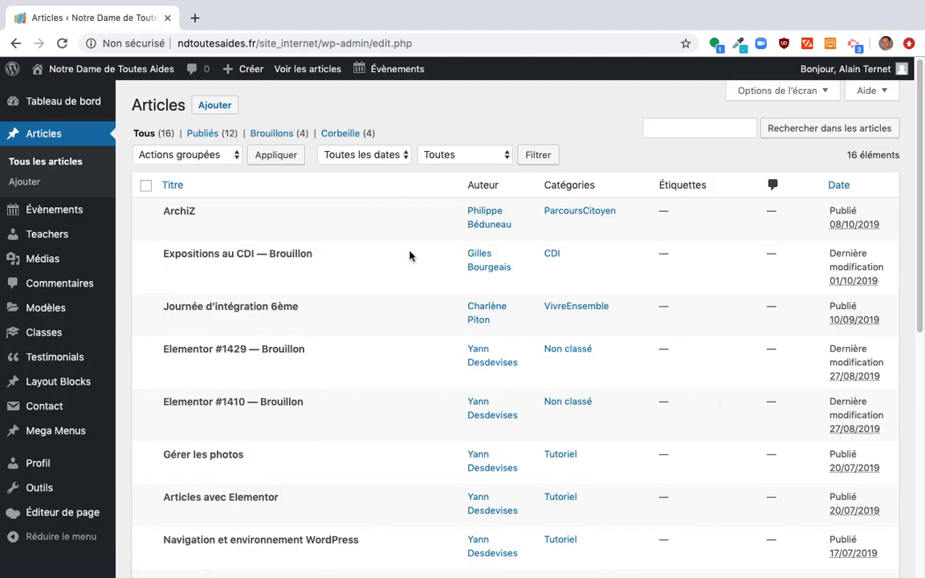
{"action": "scroll", "coordinate": [409, 256], "scroll_direction": "down", "scroll_amount": 6}
{"action": "scroll", "coordinate": [288, 383], "scroll_direction": "up", "scroll_amount": 6}
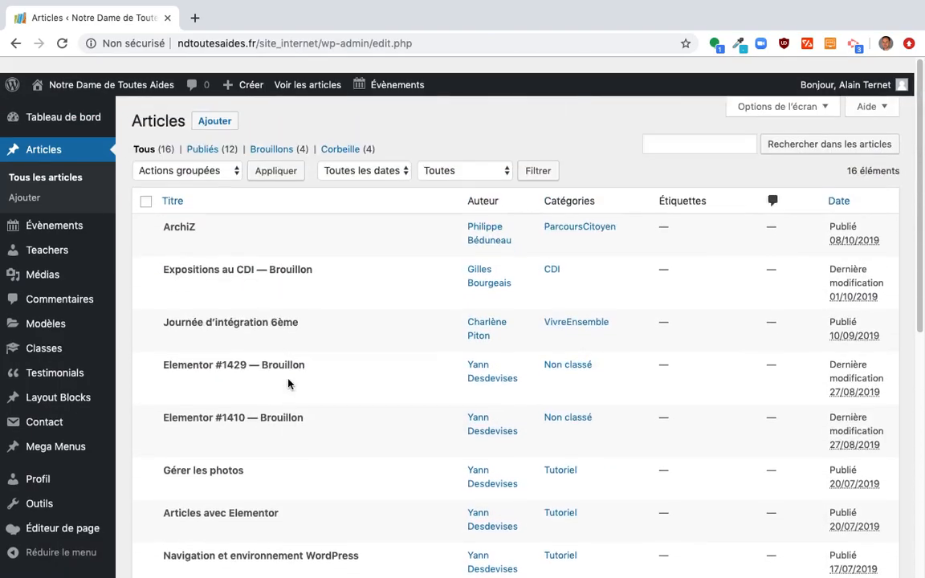
{"action": "mouse_move", "coordinate": [174, 231]}
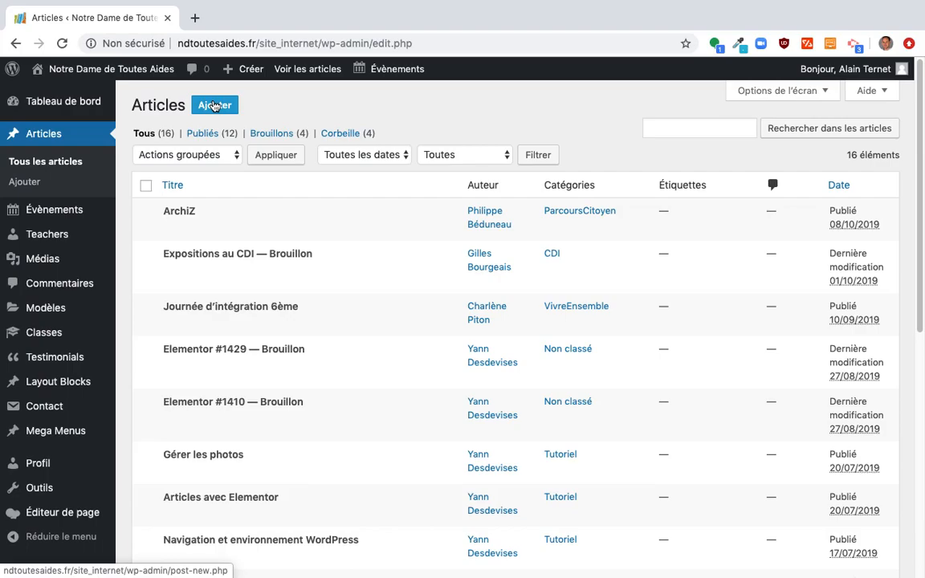
- Create a new article titled "Article d'exemple"
{"action": "left_click", "coordinate": [214, 105]}
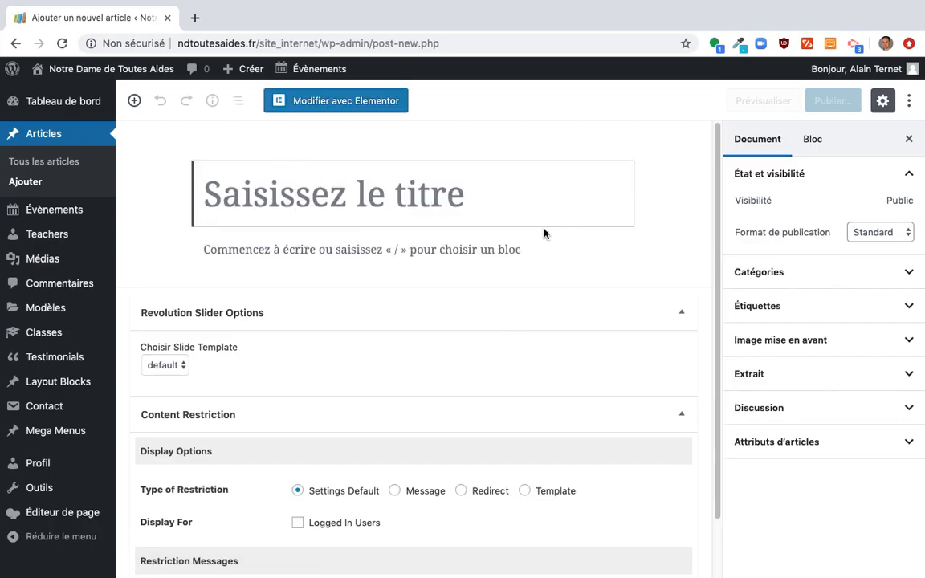
{"action": "left_click", "coordinate": [315, 190]}
{"action": "type", "text": "Articl"}
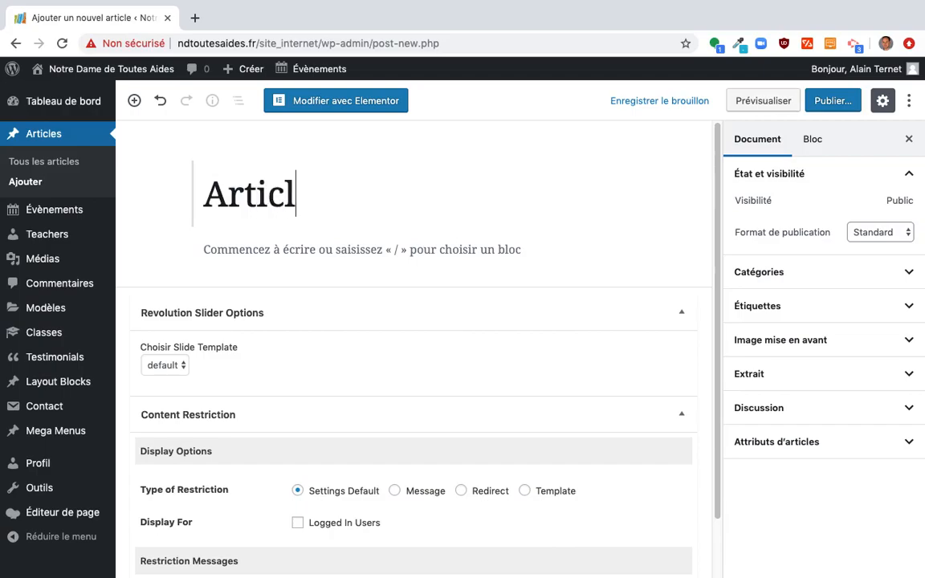
{"action": "type", "text": "e d'exemple"}
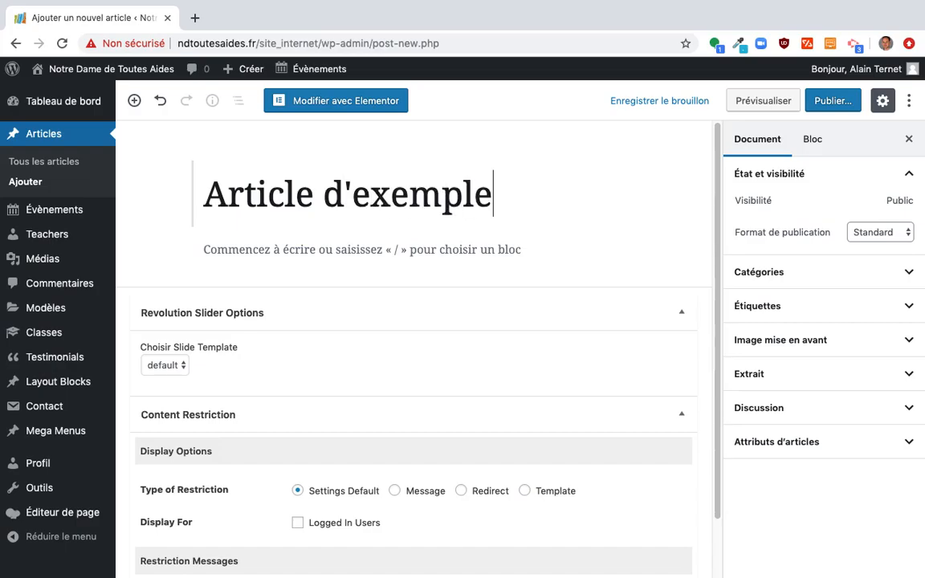
- Review the available categories in the article settings and assign the article to ParcoursCulturel
{"action": "left_click", "coordinate": [436, 312]}
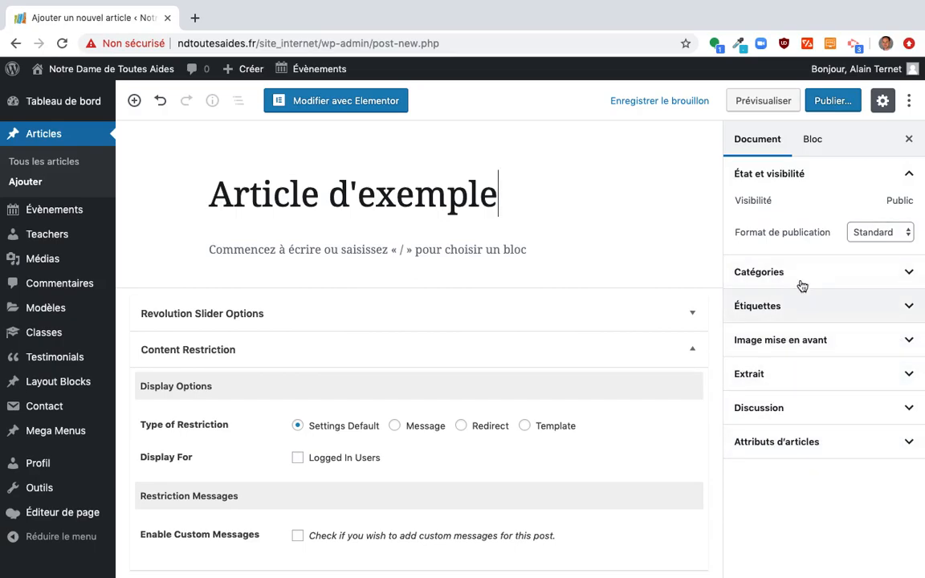
{"action": "left_click", "coordinate": [905, 274]}
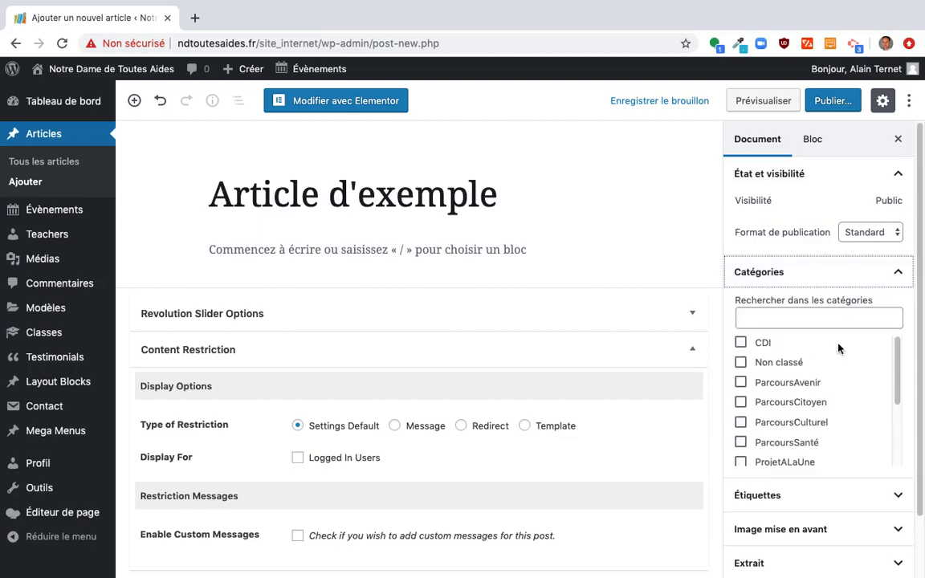
{"action": "scroll", "coordinate": [864, 390], "scroll_direction": "down", "scroll_amount": 3}
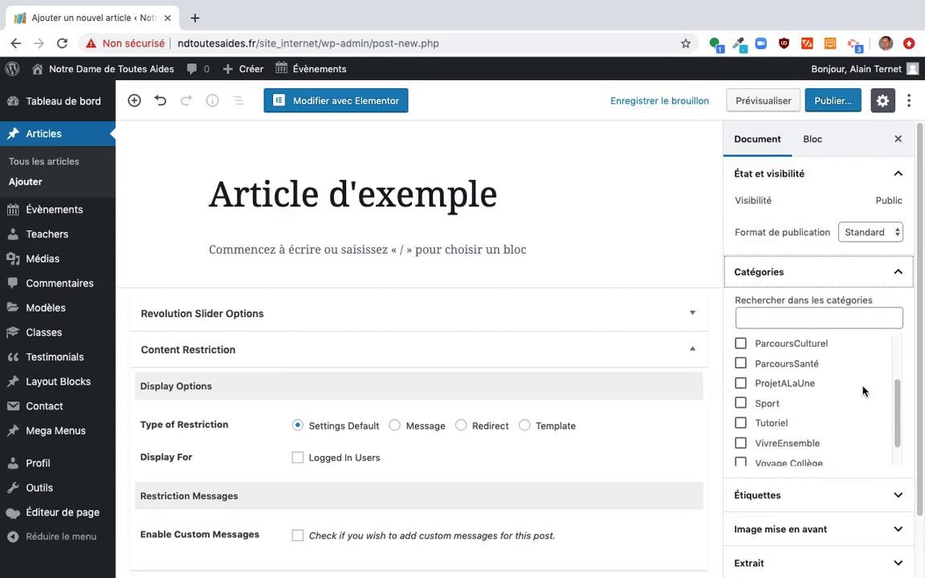
{"action": "scroll", "coordinate": [864, 391], "scroll_direction": "up", "scroll_amount": 3}
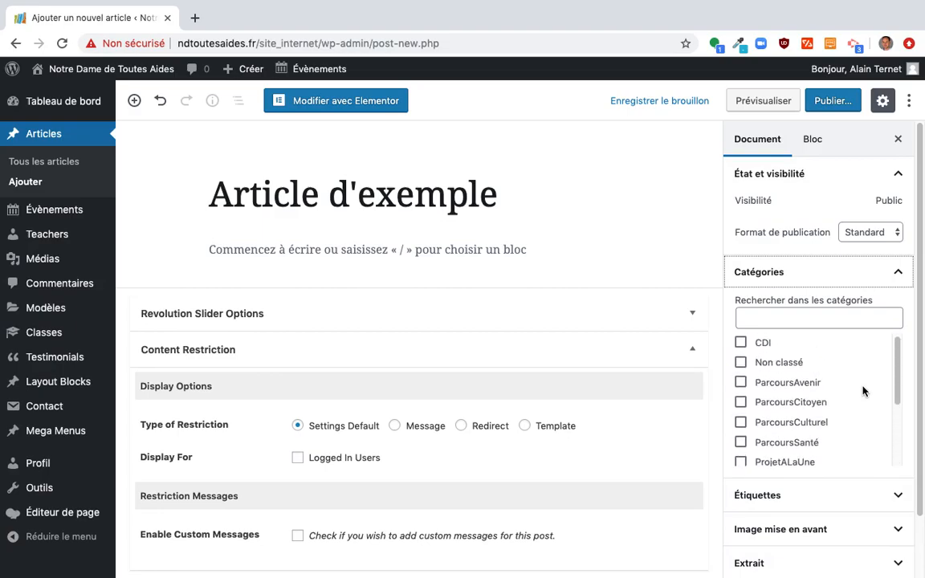
{"action": "scroll", "coordinate": [824, 422], "scroll_direction": "down", "scroll_amount": 3}
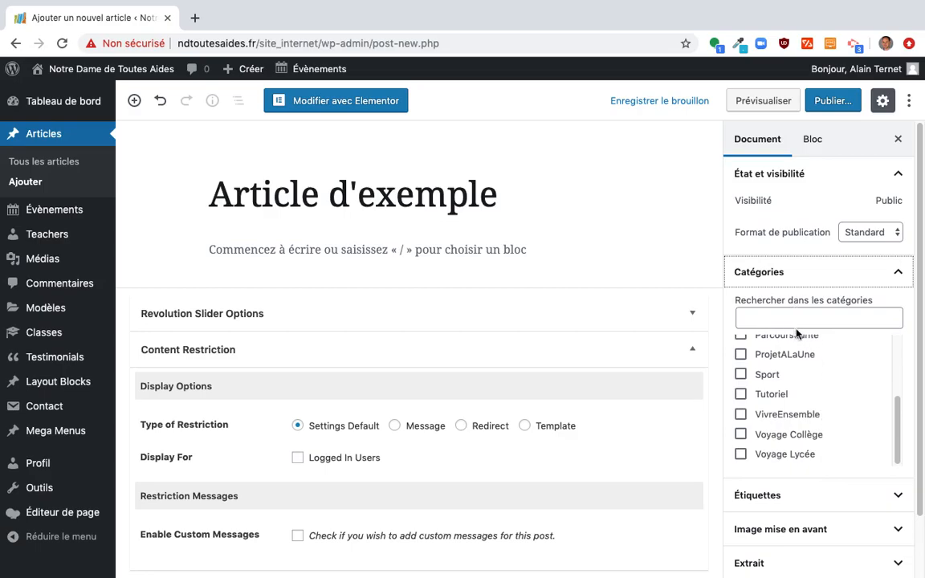
{"action": "scroll", "coordinate": [831, 421], "scroll_direction": "up", "scroll_amount": 3}
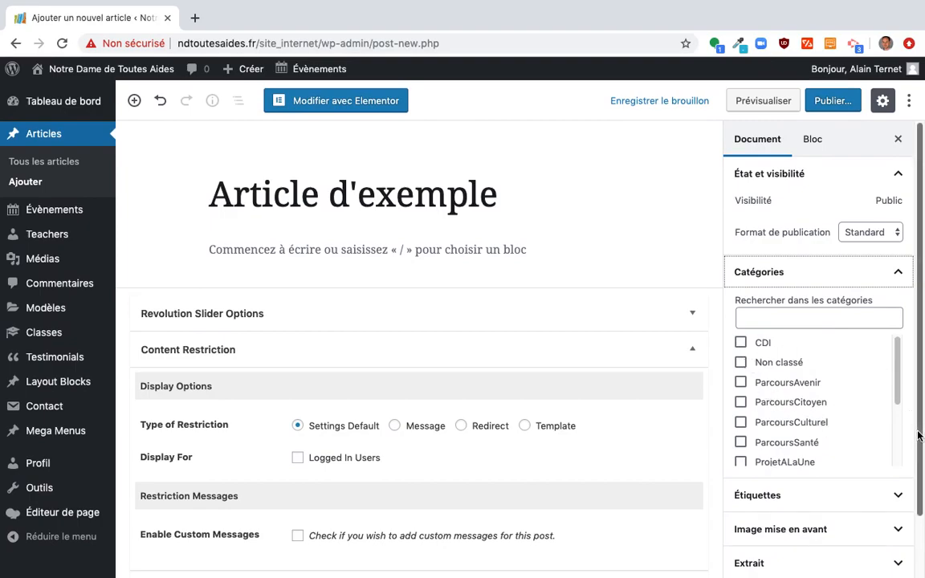
{"action": "scroll", "coordinate": [803, 450], "scroll_direction": "down", "scroll_amount": 2}
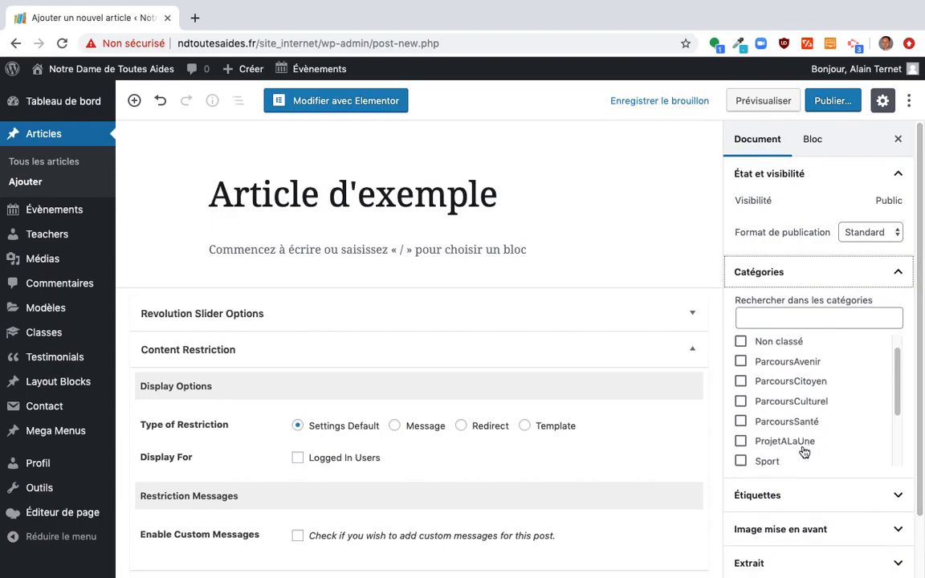
{"action": "scroll", "coordinate": [804, 452], "scroll_direction": "up", "scroll_amount": 3}
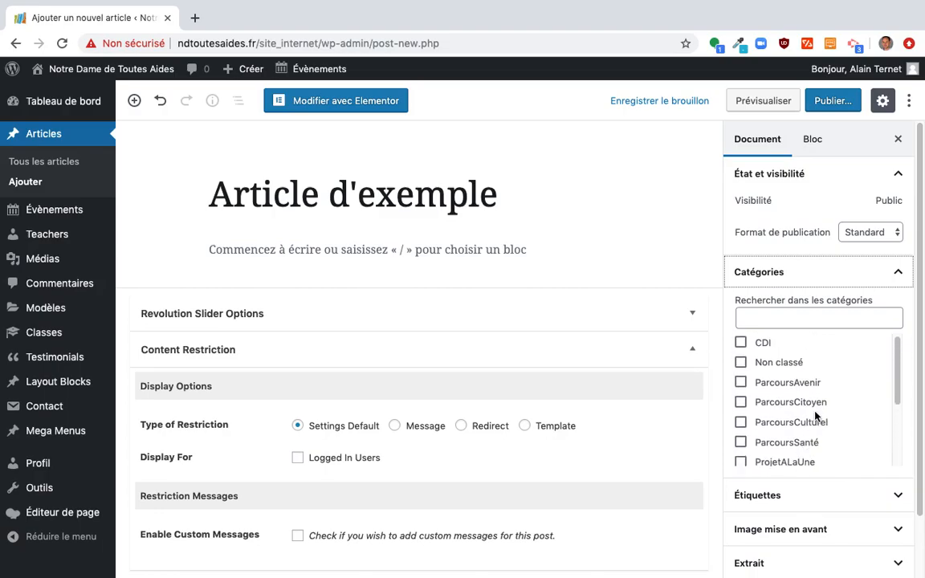
{"action": "scroll", "coordinate": [874, 410], "scroll_direction": "down", "scroll_amount": 2}
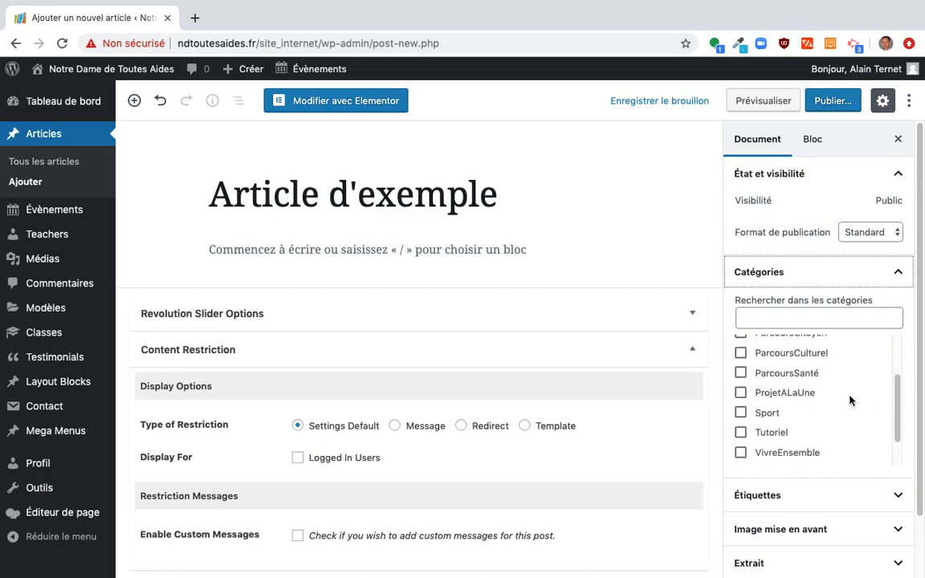
{"action": "scroll", "coordinate": [850, 399], "scroll_direction": "down", "scroll_amount": 2}
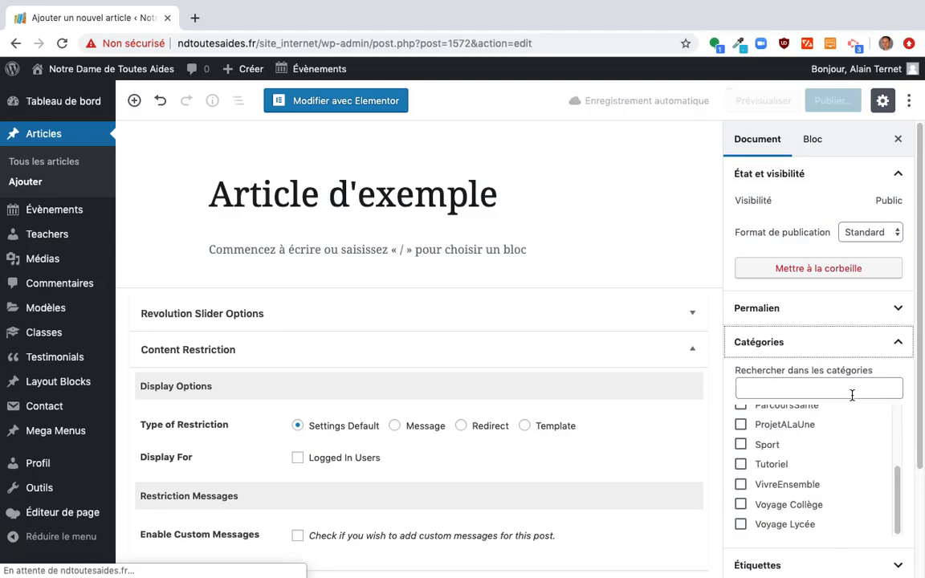
{"action": "scroll", "coordinate": [850, 500], "scroll_direction": "down", "scroll_amount": 2}
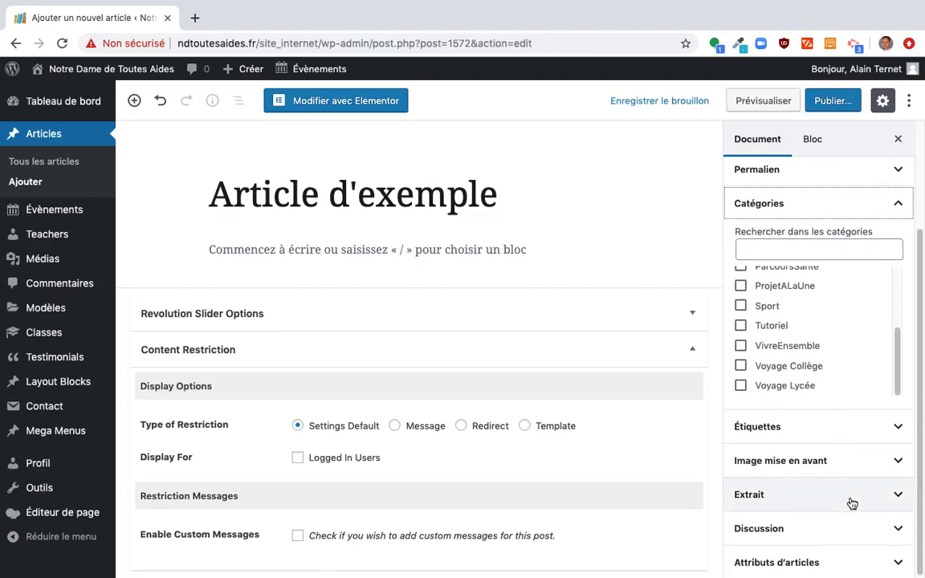
{"action": "scroll", "coordinate": [843, 333], "scroll_direction": "up", "scroll_amount": 3}
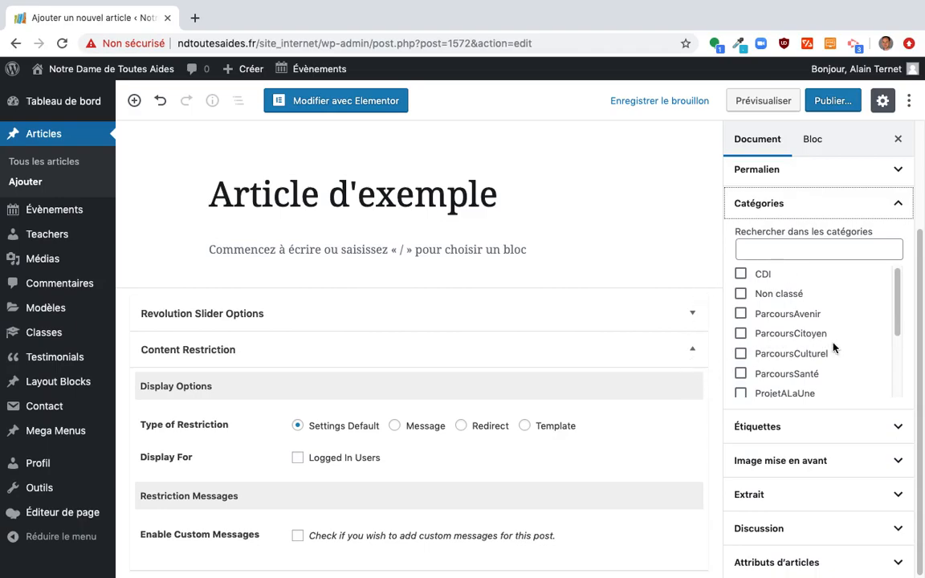
{"action": "left_click", "coordinate": [741, 354]}
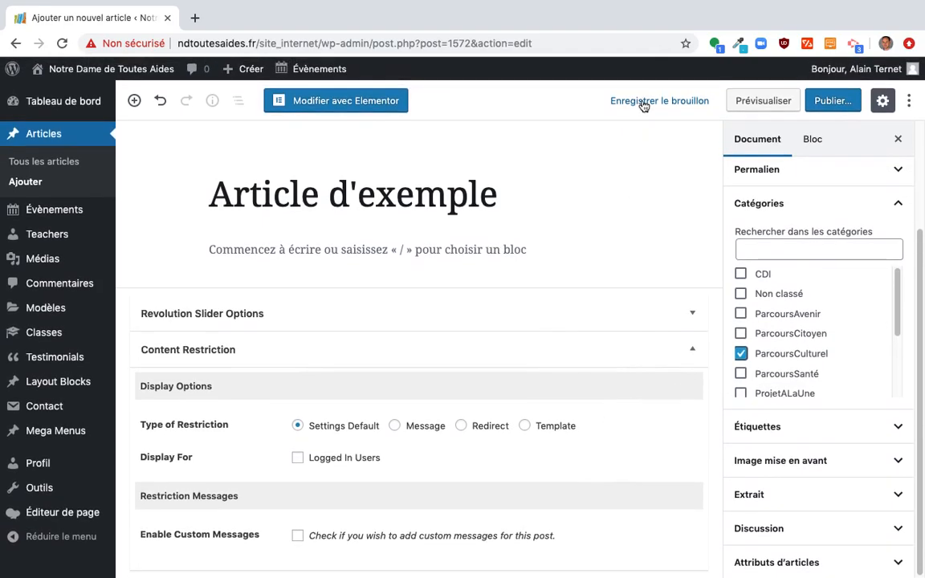
{"action": "left_click", "coordinate": [644, 103]}
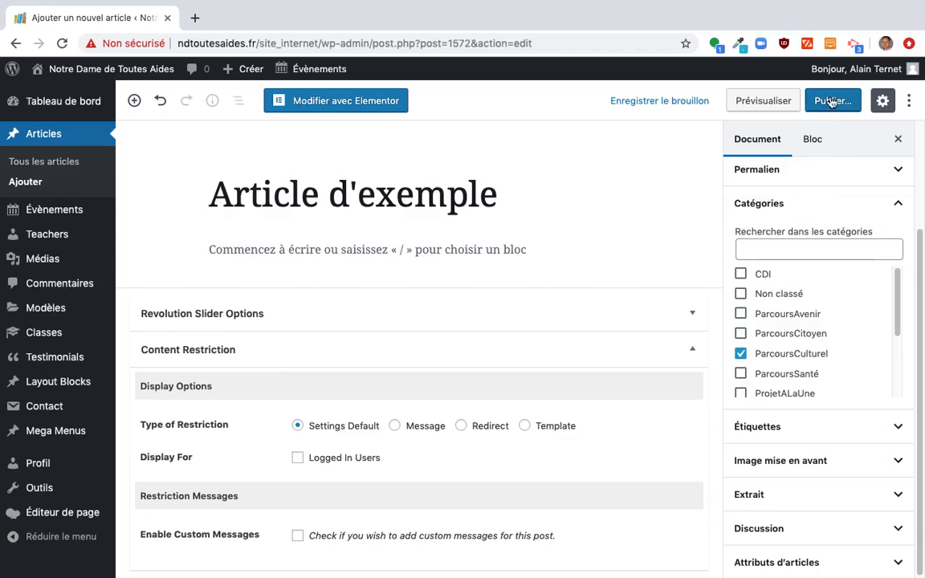
- Switch the article to the Elementor editor and open its template library
{"action": "left_click", "coordinate": [562, 314]}
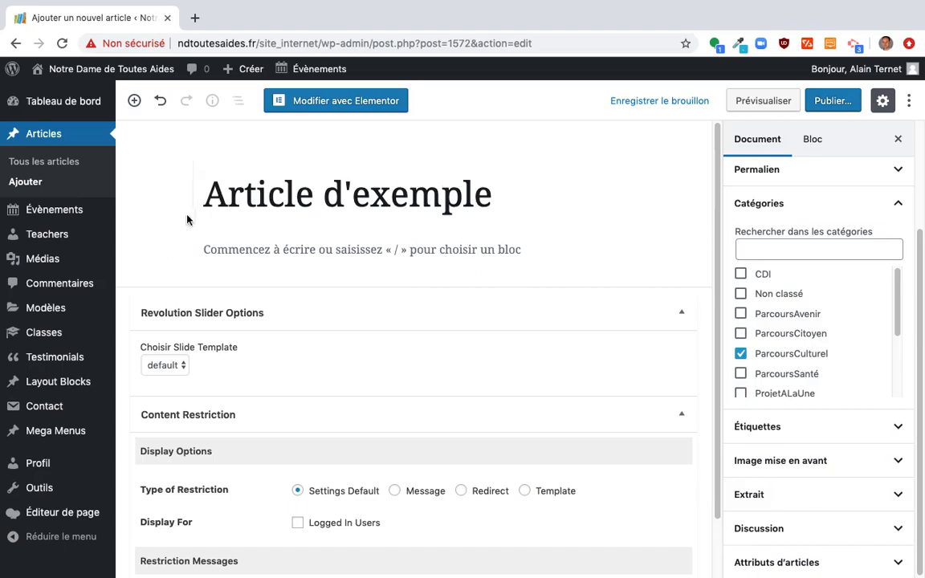
{"action": "left_click", "coordinate": [331, 103]}
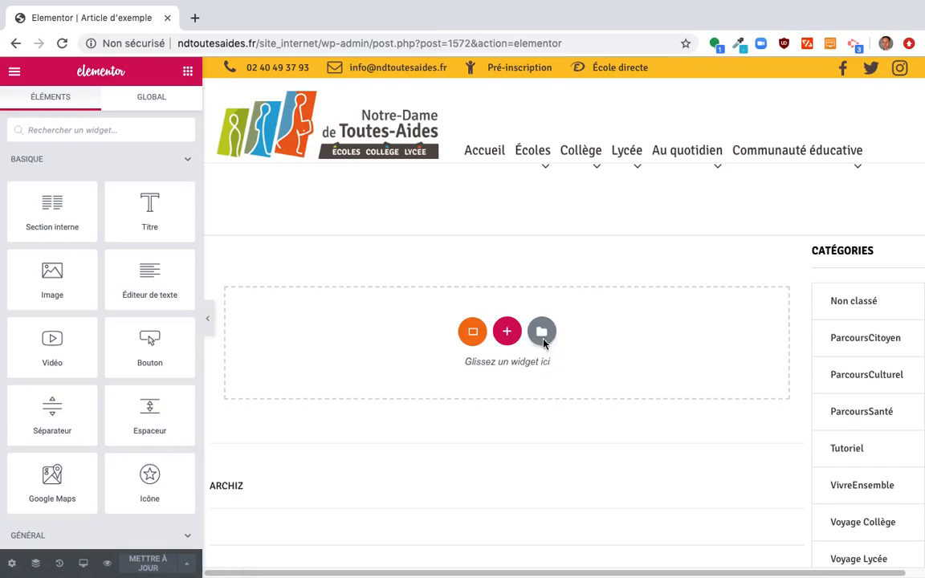
{"action": "left_click", "coordinate": [543, 340]}
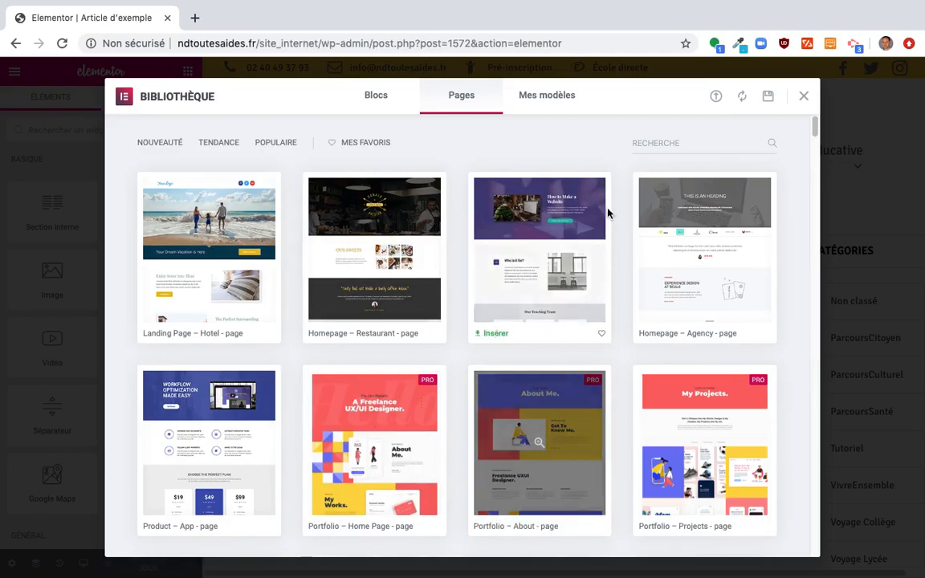
- Insert the saved page template "Article Générique" and import its document settings too
{"action": "scroll", "coordinate": [254, 327], "scroll_direction": "down", "scroll_amount": 5}
{"action": "scroll", "coordinate": [254, 326], "scroll_direction": "down", "scroll_amount": 3}
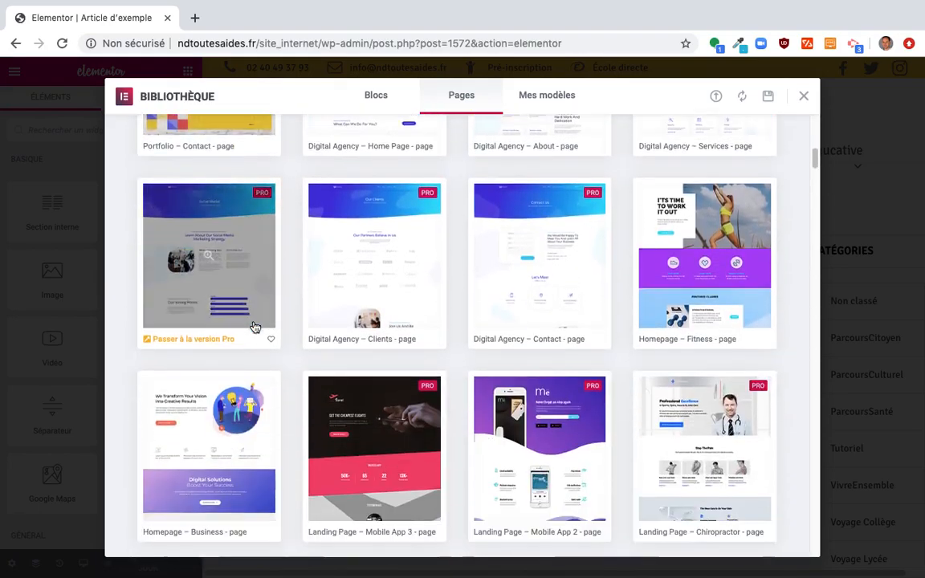
{"action": "scroll", "coordinate": [258, 336], "scroll_direction": "up", "scroll_amount": 8}
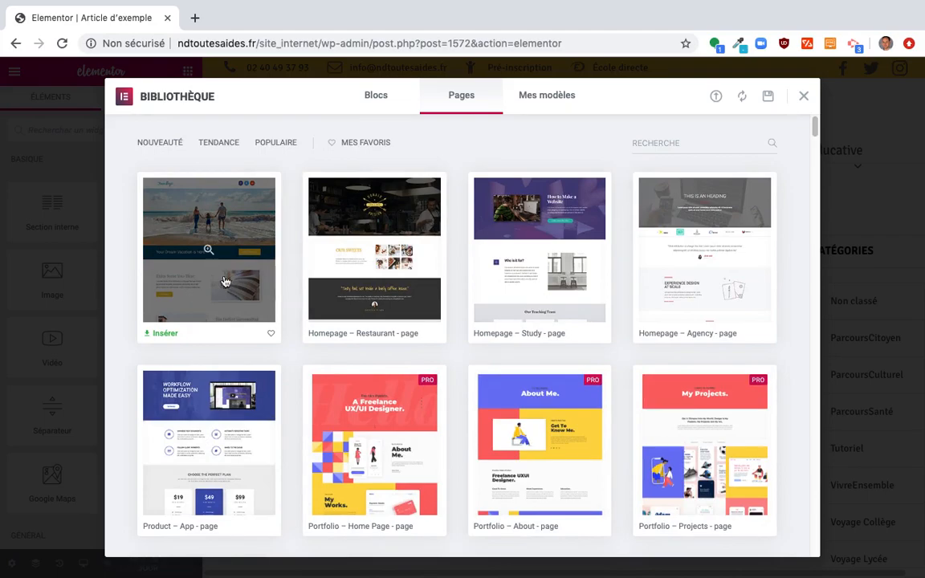
{"action": "left_click", "coordinate": [538, 96]}
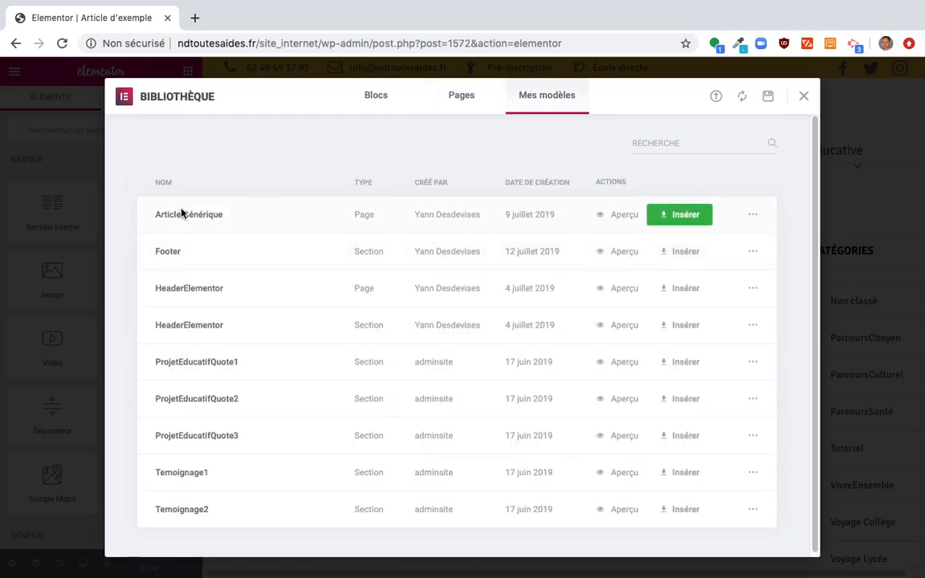
{"action": "left_click", "coordinate": [683, 218]}
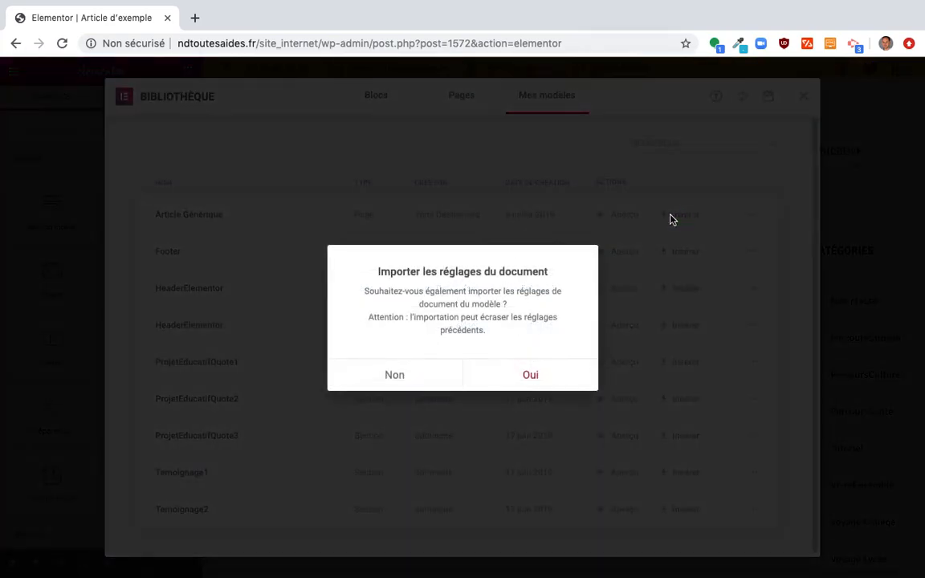
{"action": "left_click", "coordinate": [530, 387]}
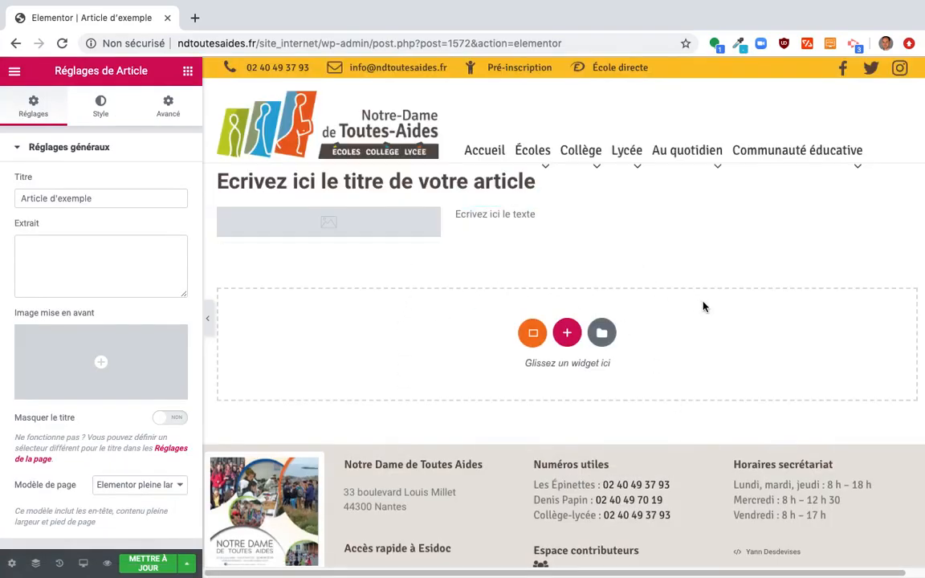
- Replace the template's placeholder heading with "La cour de modernise!"
{"action": "left_click", "coordinate": [456, 187]}
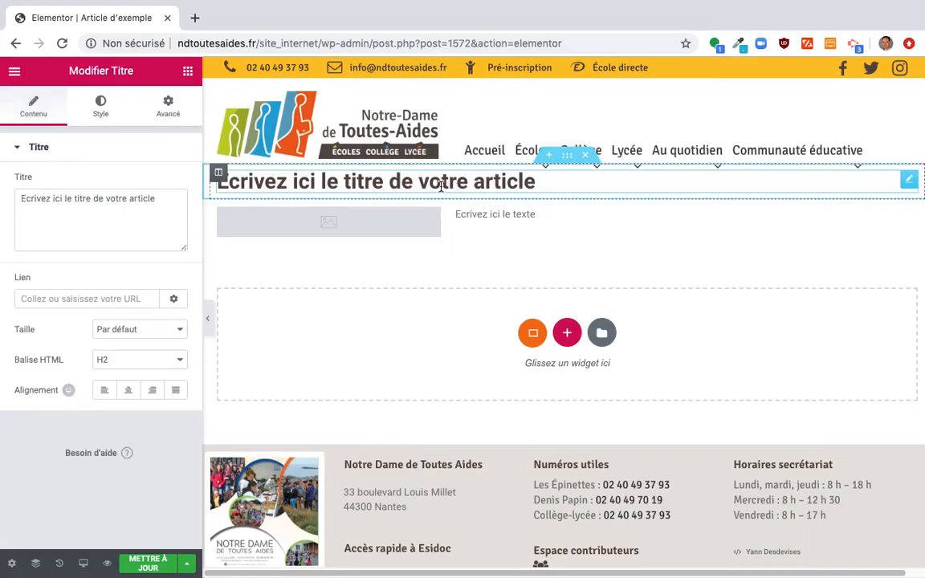
{"action": "triple_click", "coordinate": [436, 181]}
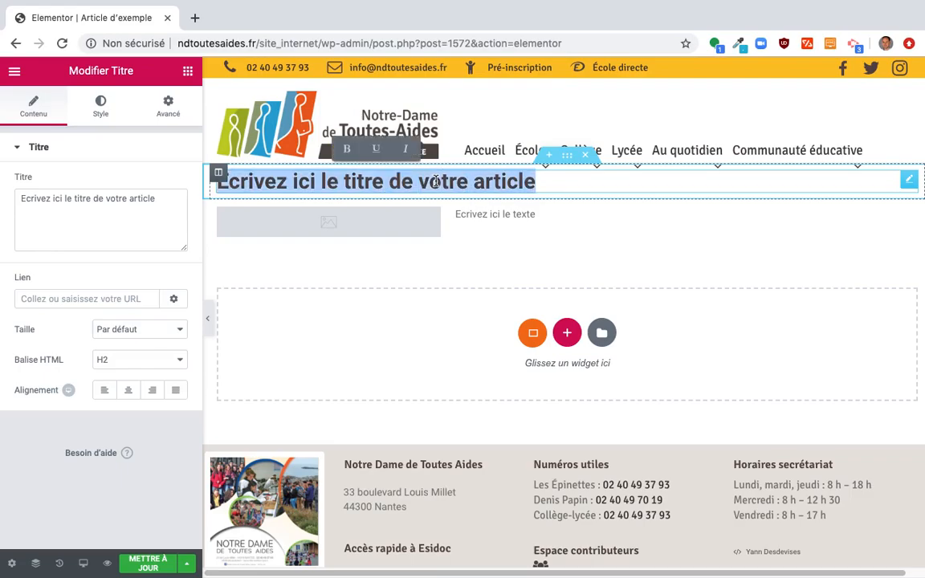
{"action": "type", "text": "La c"}
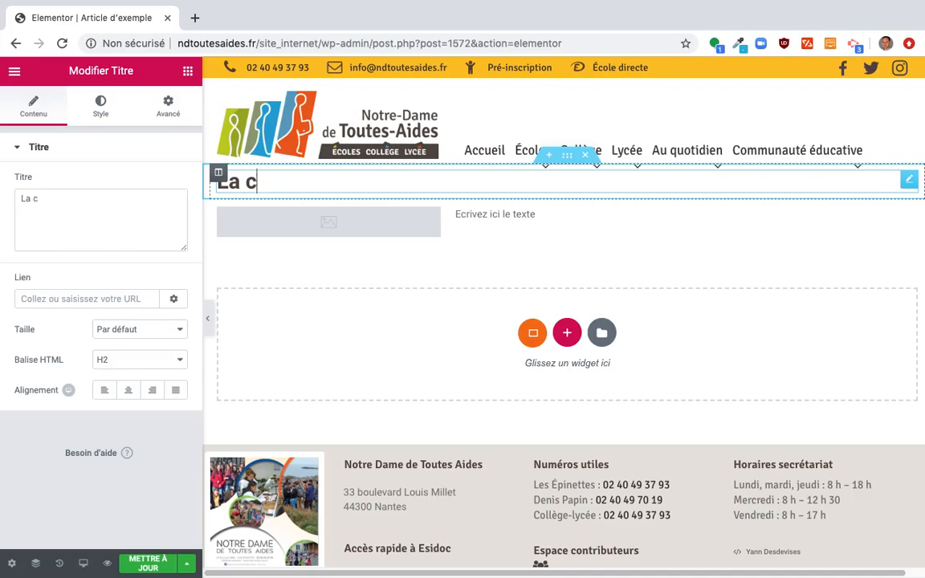
{"action": "type", "text": "our de "}
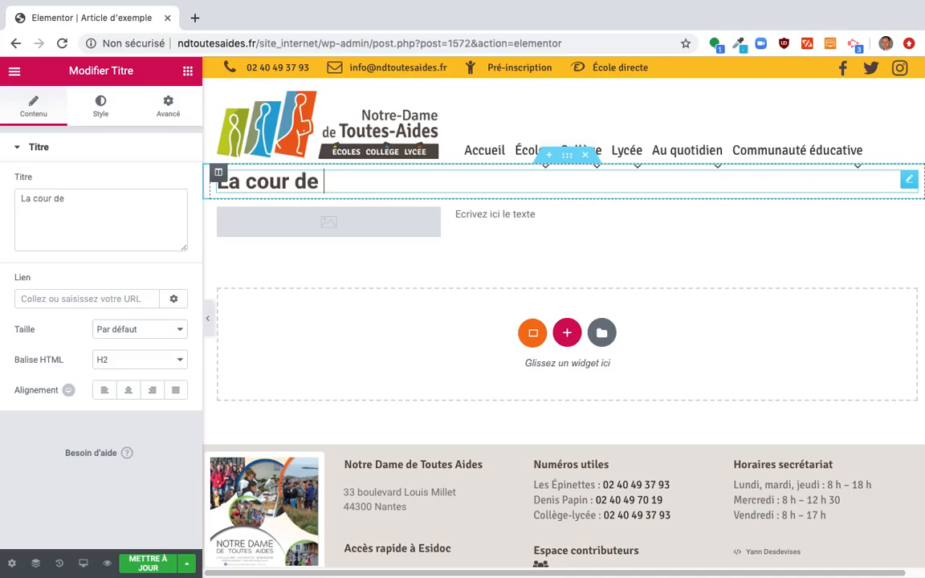
{"action": "type", "text": "modernise"}
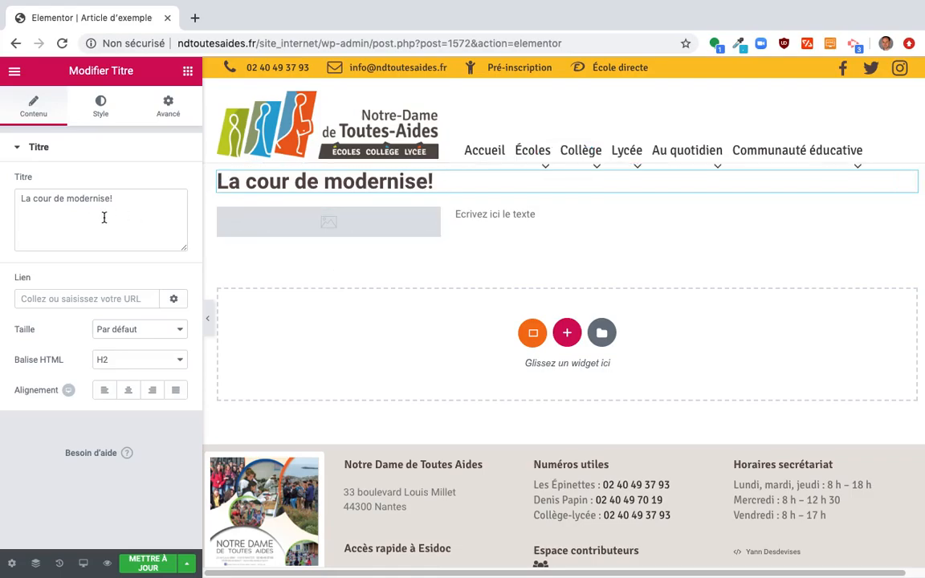
- Select the image placeholder below the heading and open the media chooser for it
{"action": "left_click", "coordinate": [313, 213]}
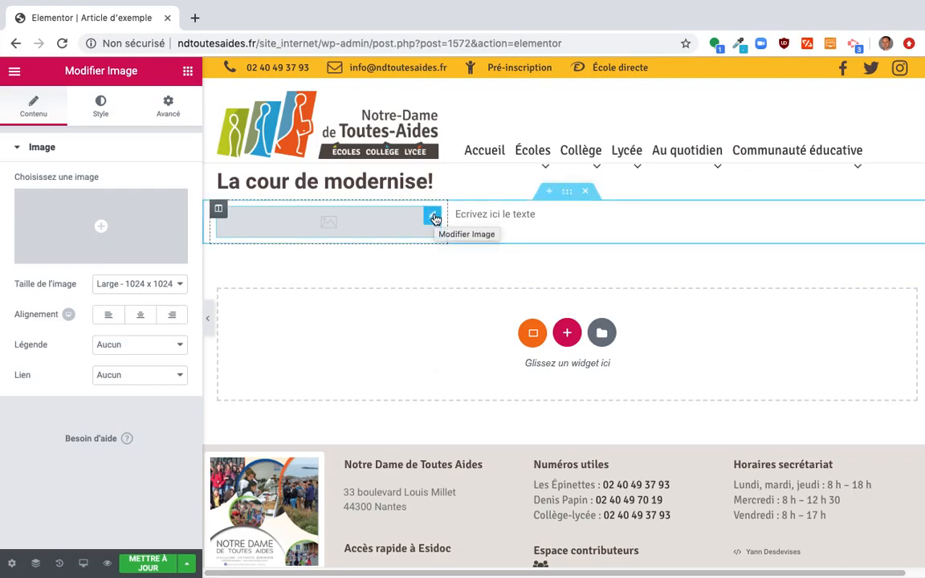
{"action": "left_click", "coordinate": [433, 218]}
{"action": "left_click", "coordinate": [329, 222]}
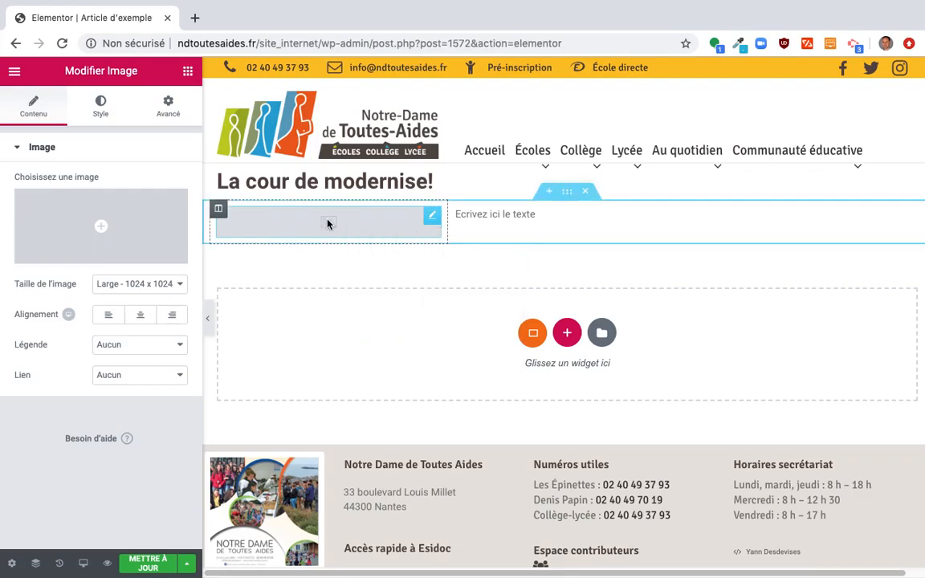
{"action": "left_click", "coordinate": [358, 183]}
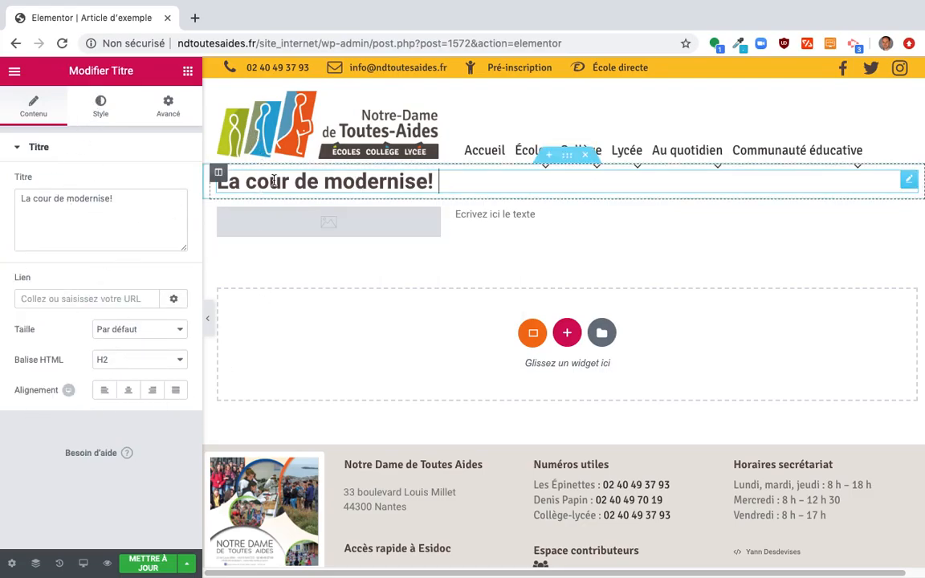
{"action": "left_click", "coordinate": [313, 223]}
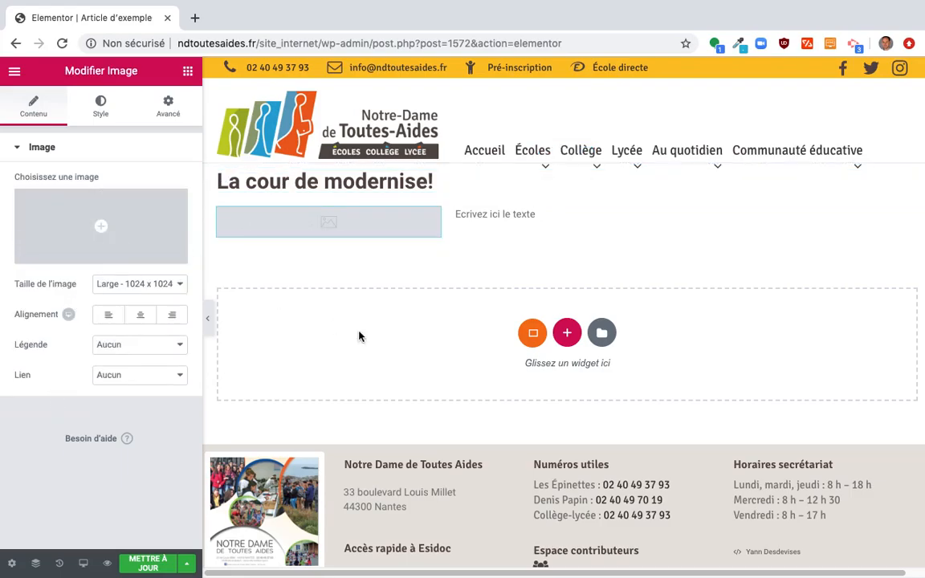
{"action": "left_click", "coordinate": [93, 237]}
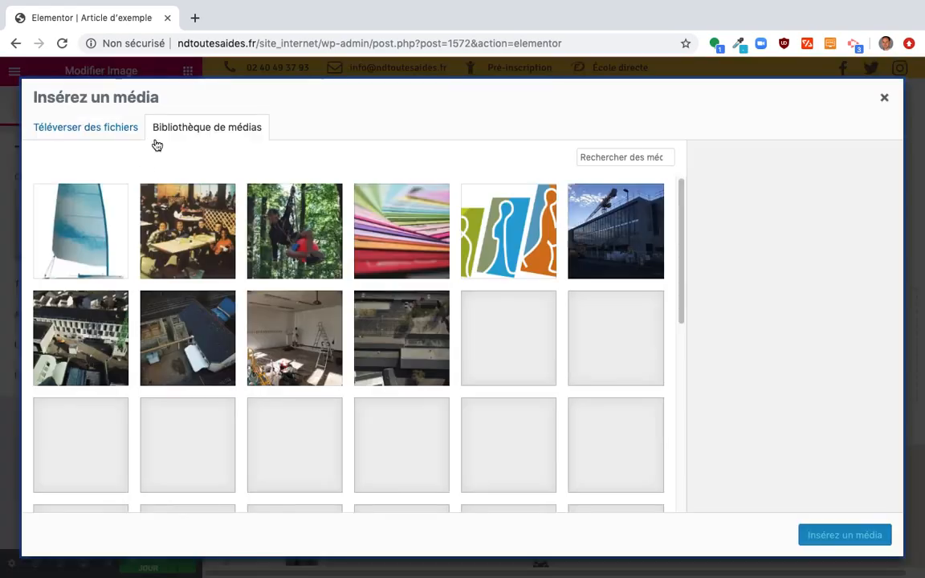
- Upload Playground.jpg from the Bureau folder into the site's media library
{"action": "left_click", "coordinate": [109, 130]}
{"action": "left_click", "coordinate": [184, 129]}
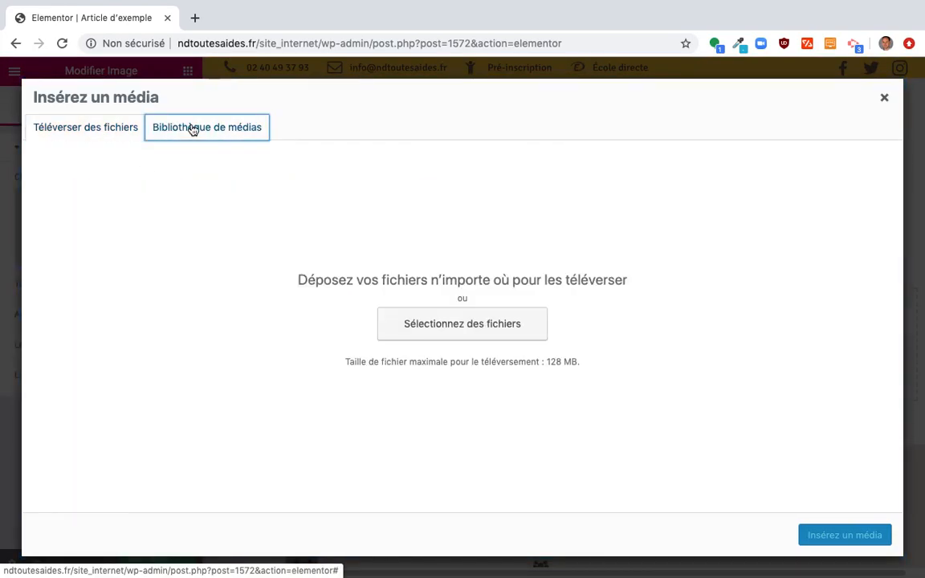
{"action": "scroll", "coordinate": [498, 445], "scroll_direction": "down", "scroll_amount": 5}
{"action": "scroll", "coordinate": [497, 445], "scroll_direction": "down", "scroll_amount": 15}
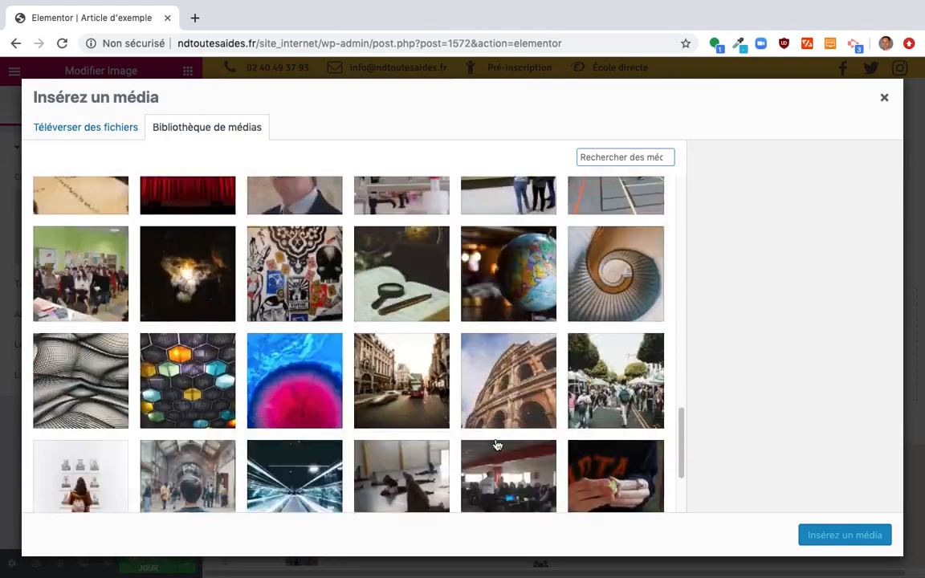
{"action": "scroll", "coordinate": [497, 445], "scroll_direction": "up", "scroll_amount": 15}
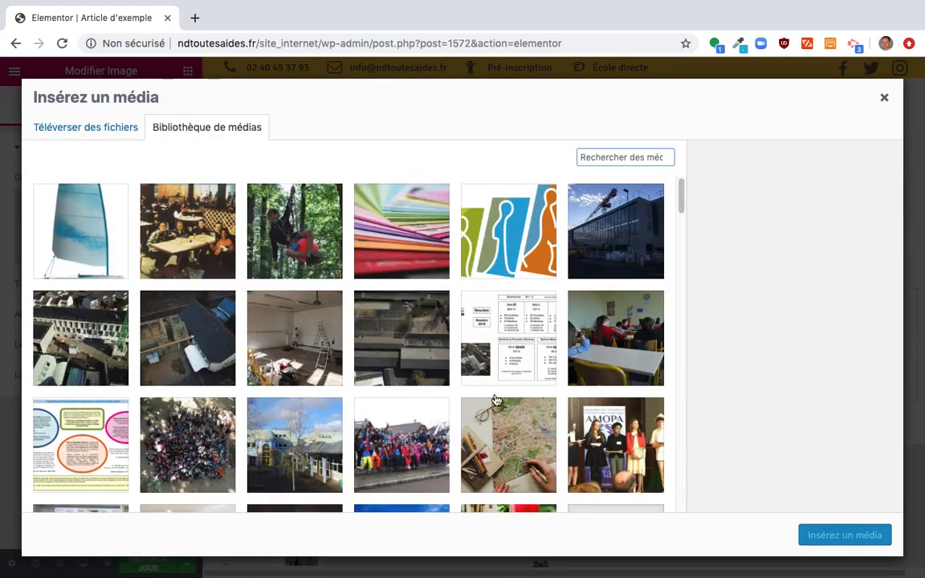
{"action": "left_click", "coordinate": [81, 138]}
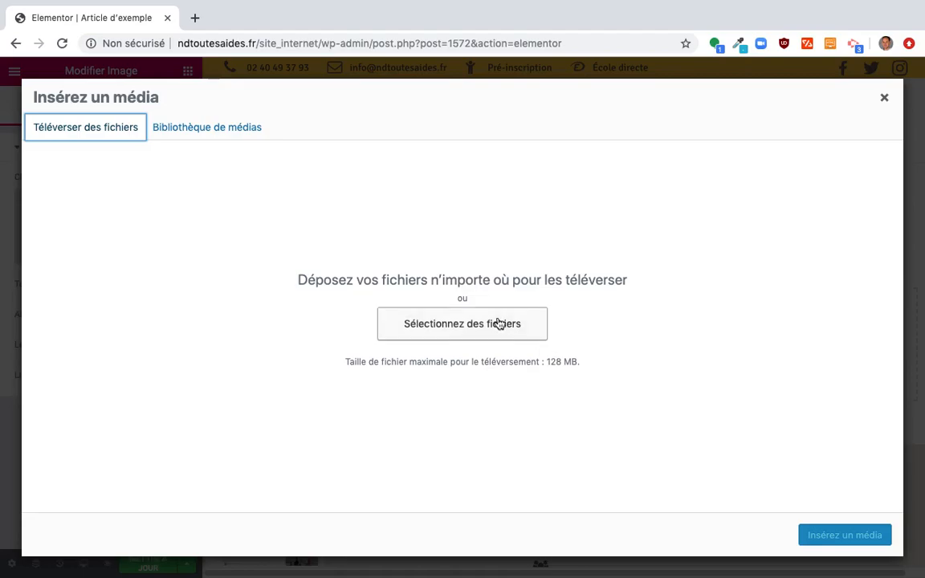
{"action": "left_click", "coordinate": [451, 329]}
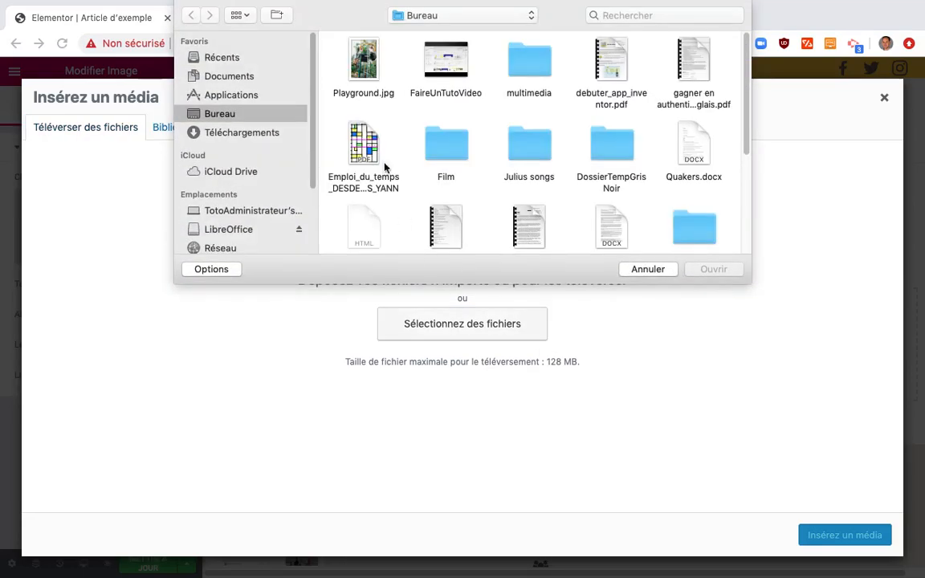
{"action": "mouse_move", "coordinate": [624, 554]}
{"action": "left_click", "coordinate": [360, 74]}
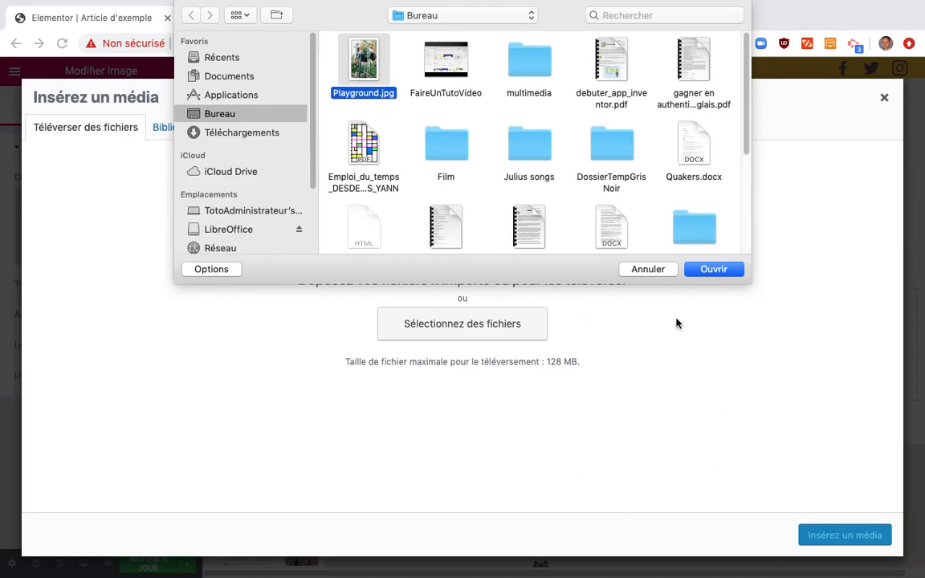
{"action": "left_click", "coordinate": [732, 268]}
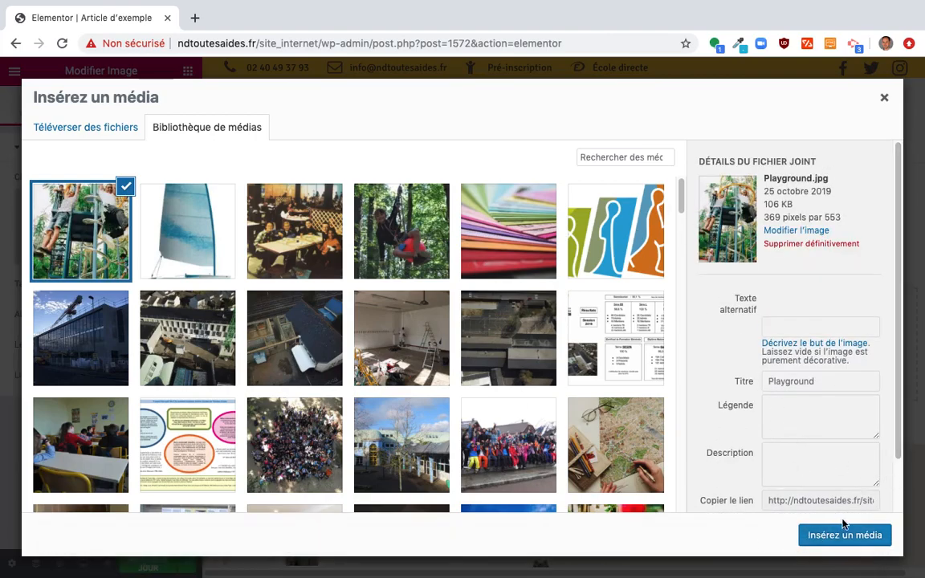
- Give the uploaded playground image the alternative text "Image de cour de recréation" and insert it into the article
{"action": "left_click", "coordinate": [785, 327]}
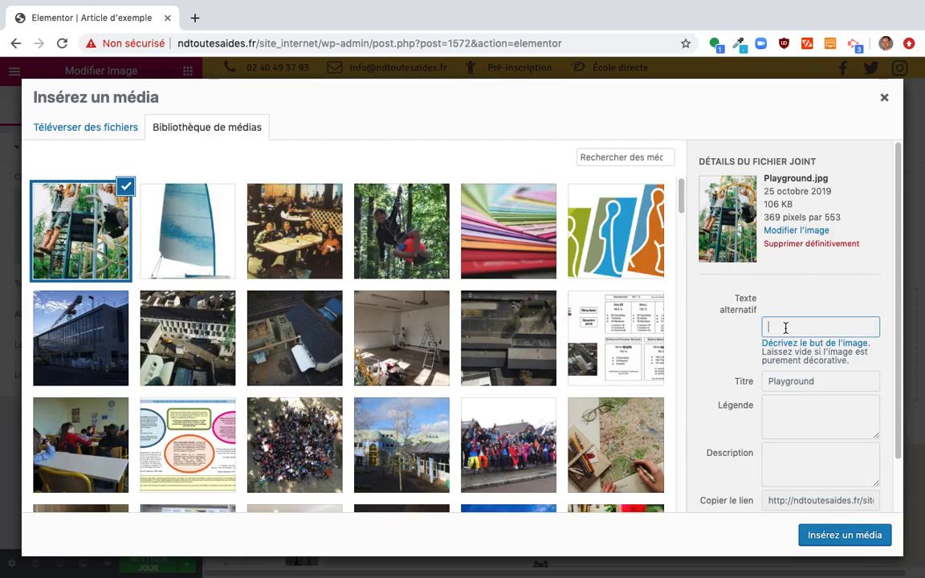
{"action": "type", "text": "Image de"}
{"action": "type", "text": "ation"}
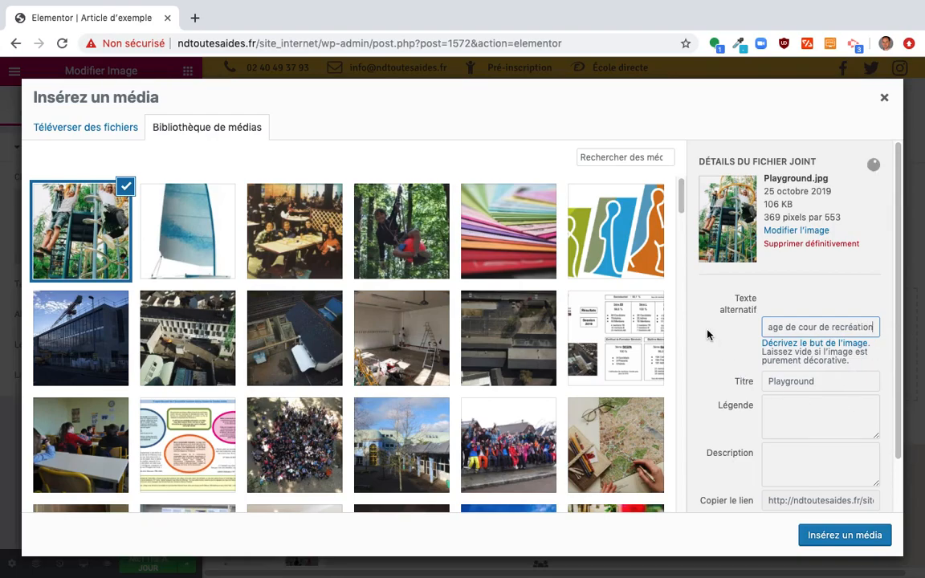
{"action": "scroll", "coordinate": [756, 444], "scroll_direction": "down", "scroll_amount": 2}
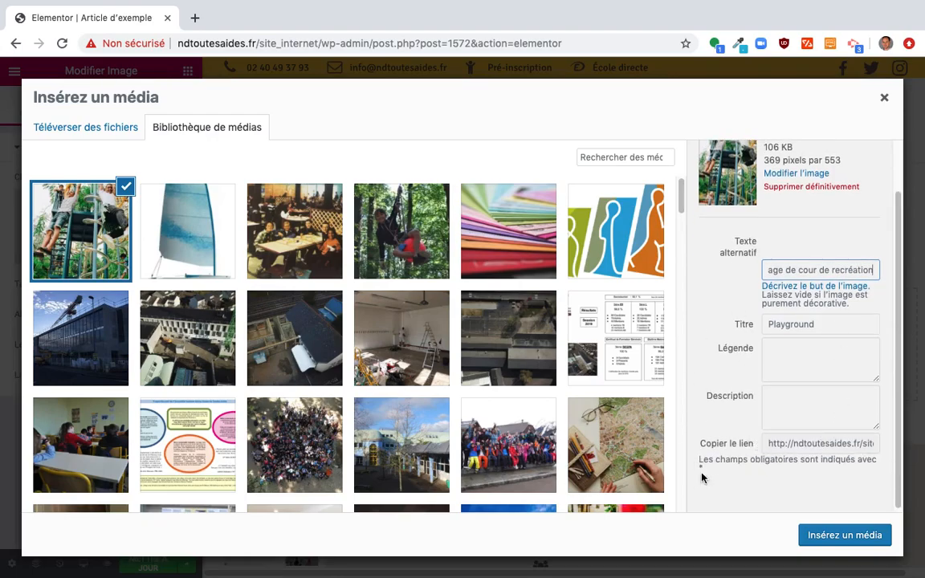
{"action": "left_click", "coordinate": [826, 536]}
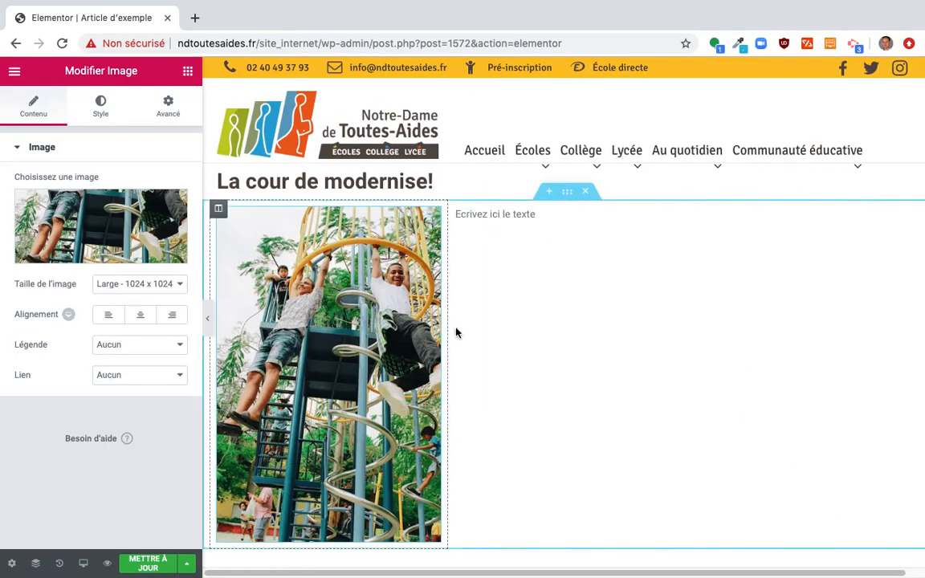
{"action": "left_click", "coordinate": [180, 284]}
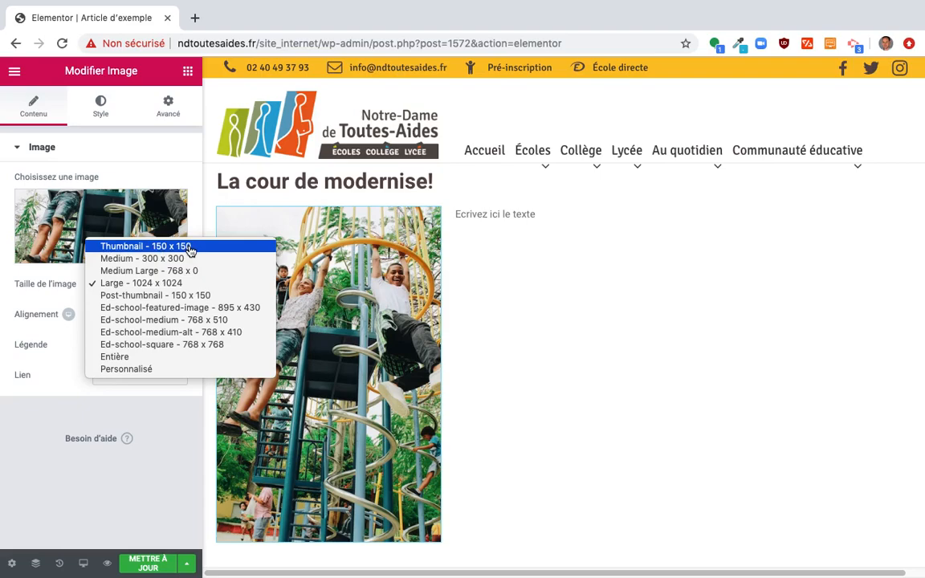
{"action": "left_click", "coordinate": [181, 283]}
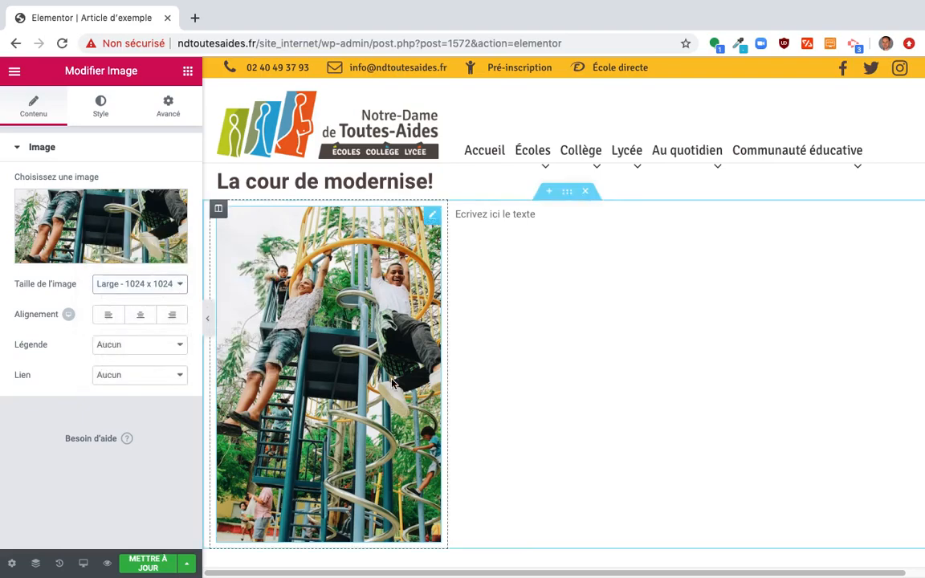
- Replace the placeholder text beside the image with "Blah blah blah"
{"action": "left_click", "coordinate": [479, 217]}
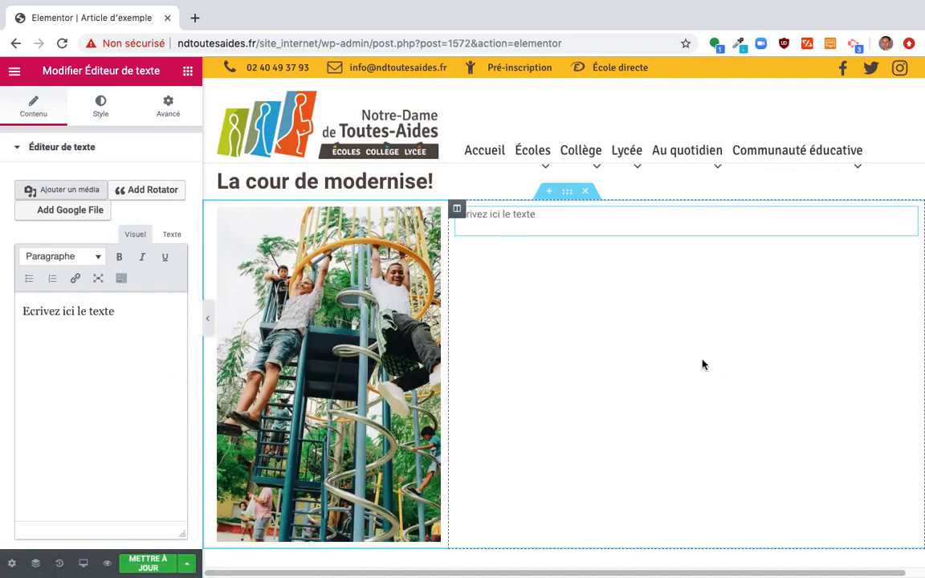
{"action": "mouse_move", "coordinate": [790, 567]}
{"action": "left_click", "coordinate": [502, 214]}
{"action": "triple_click", "coordinate": [502, 213]}
{"action": "key", "text": "BackSpace"}
{"action": "type", "text": "Bla"}
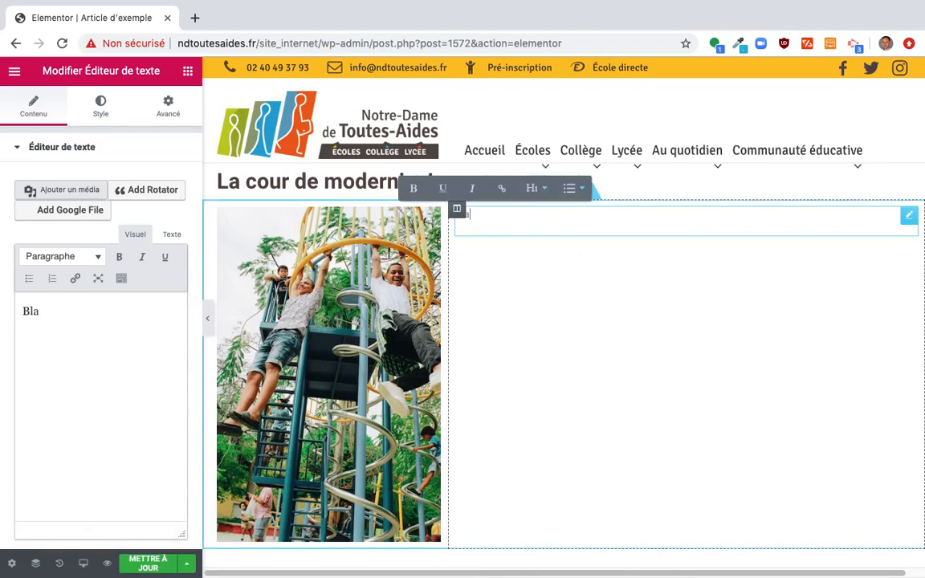
{"action": "type", "text": "h blah balh"}
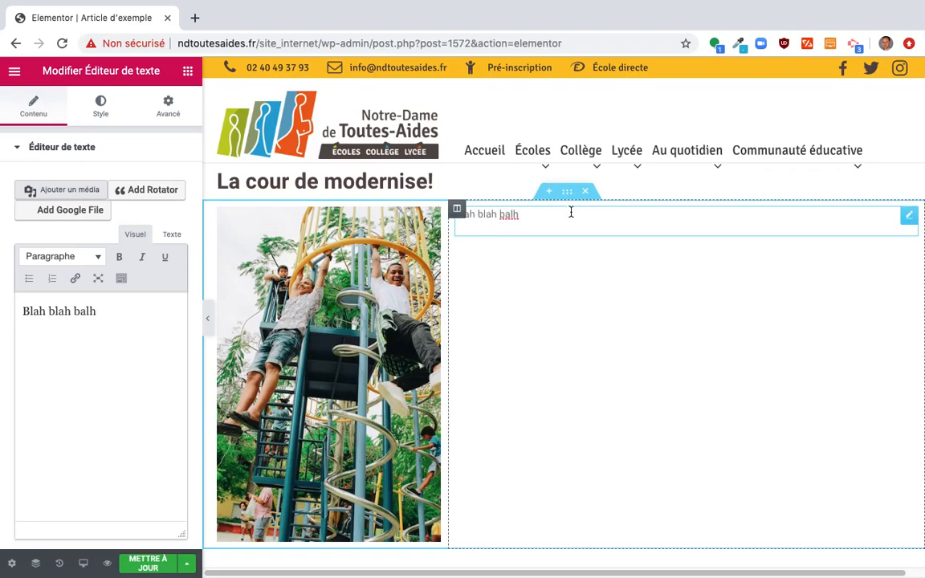
{"action": "key", "text": "BackSpace"}
{"action": "key", "text": "BackSpace"}
{"action": "key", "text": "BackSpace"}
{"action": "type", "text": "lah"}
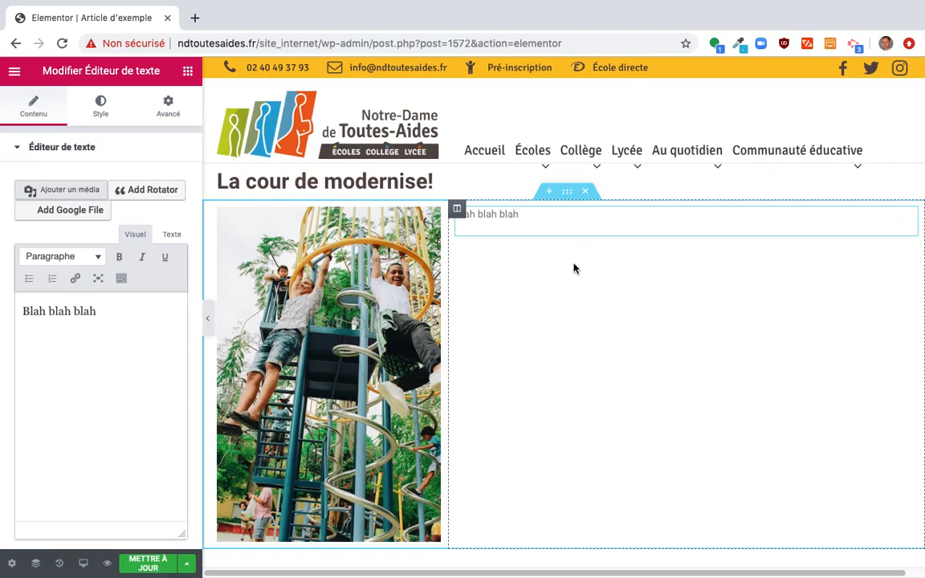
{"action": "left_click", "coordinate": [98, 257]}
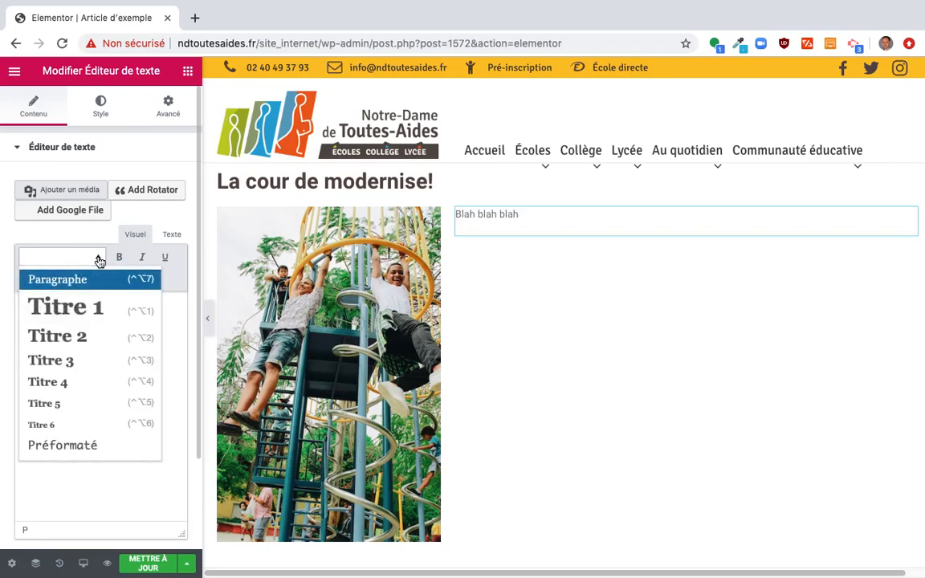
{"action": "left_click", "coordinate": [69, 472]}
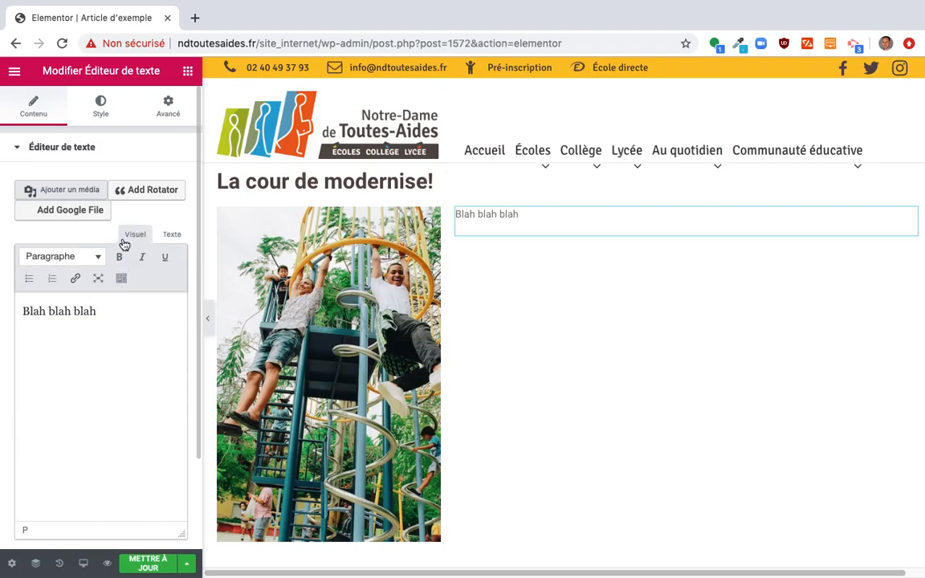
{"action": "left_click", "coordinate": [175, 235]}
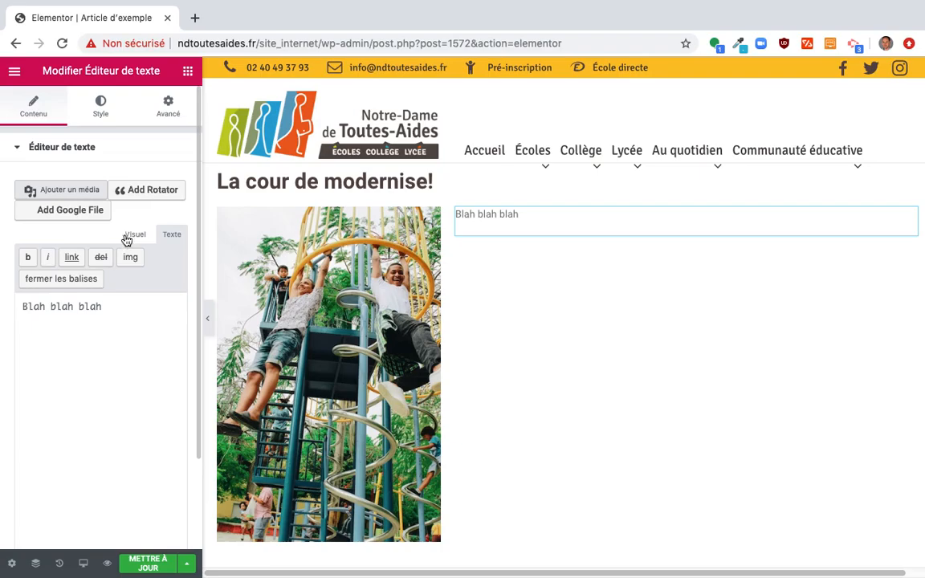
{"action": "left_click", "coordinate": [135, 236]}
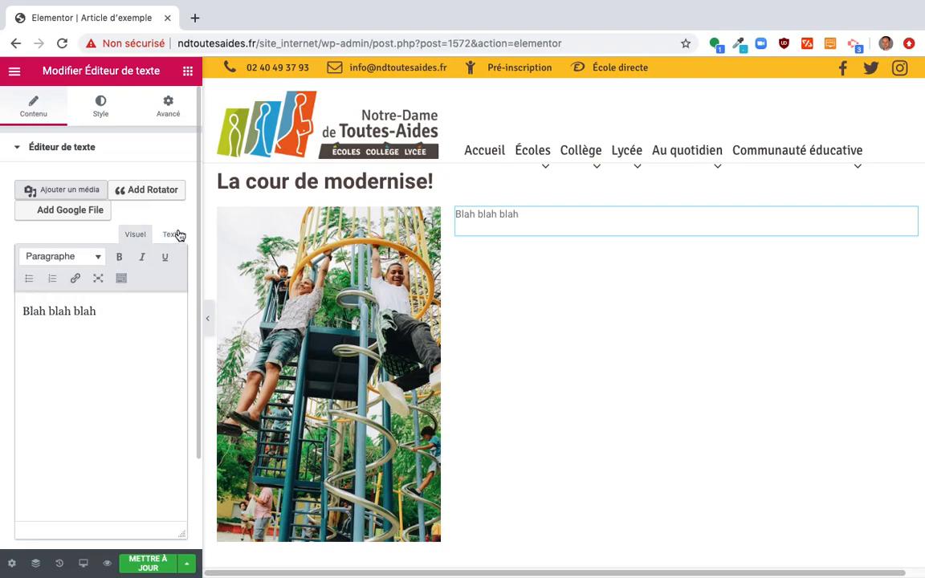
- Extend the text beside the image so it reads "Blah blah blah blah ceci est mon article."
{"action": "left_click", "coordinate": [121, 324]}
{"action": "type", "text": "blah"}
{"action": "type", "text": " ceci est mon arti"}
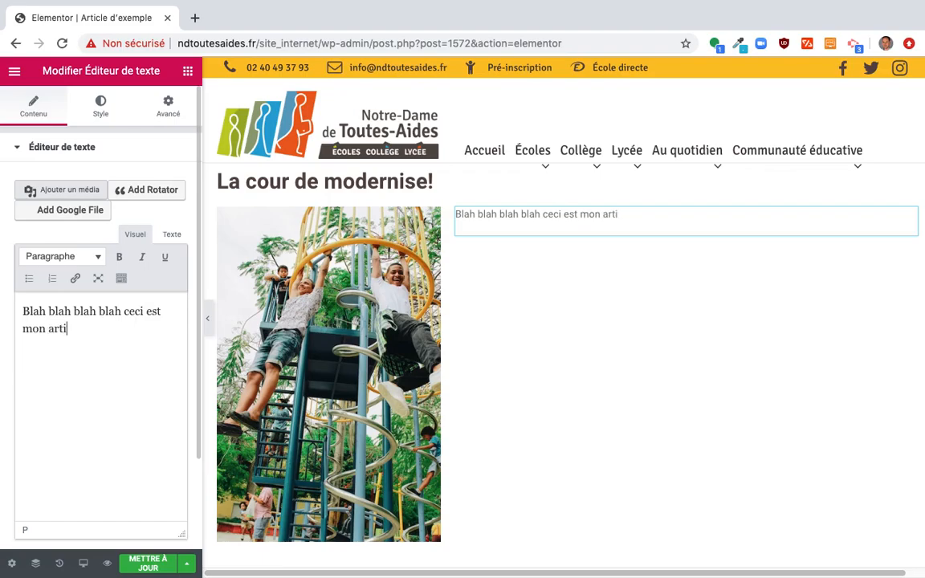
{"action": "type", "text": "vlcle."}
{"action": "scroll", "coordinate": [213, 474], "scroll_direction": "down", "scroll_amount": 3}
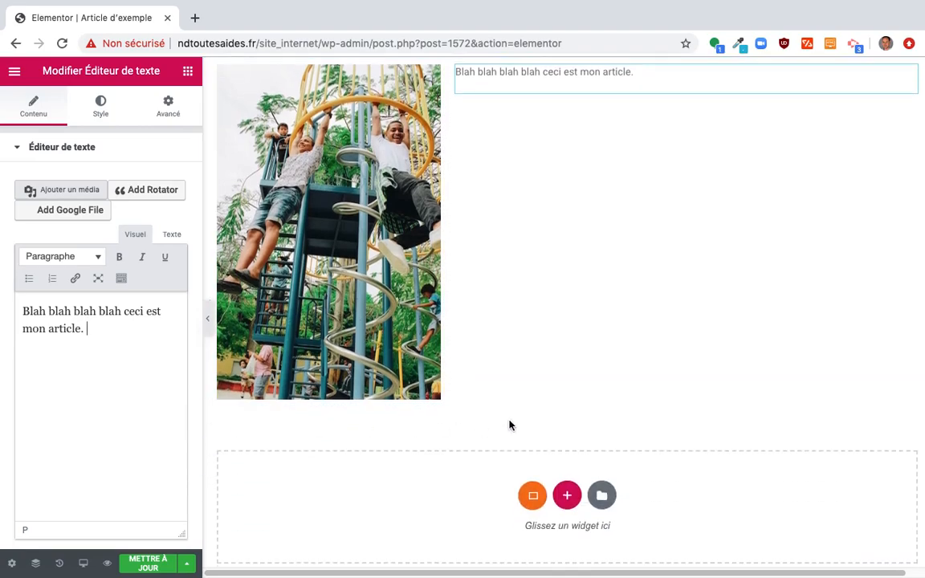
{"action": "scroll", "coordinate": [608, 372], "scroll_direction": "up", "scroll_amount": 3}
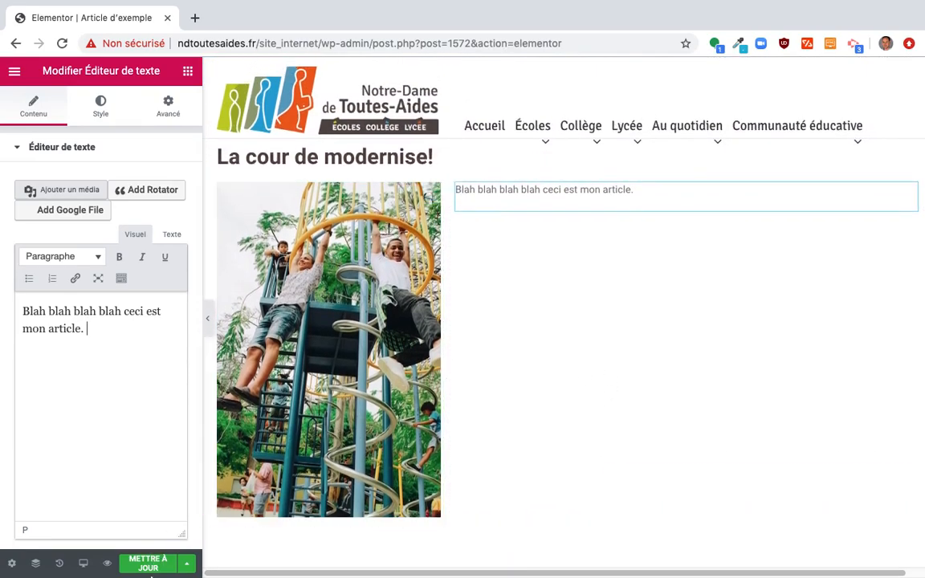
- Update the article in Elementor and return to the WordPress editor
{"action": "left_click", "coordinate": [153, 565]}
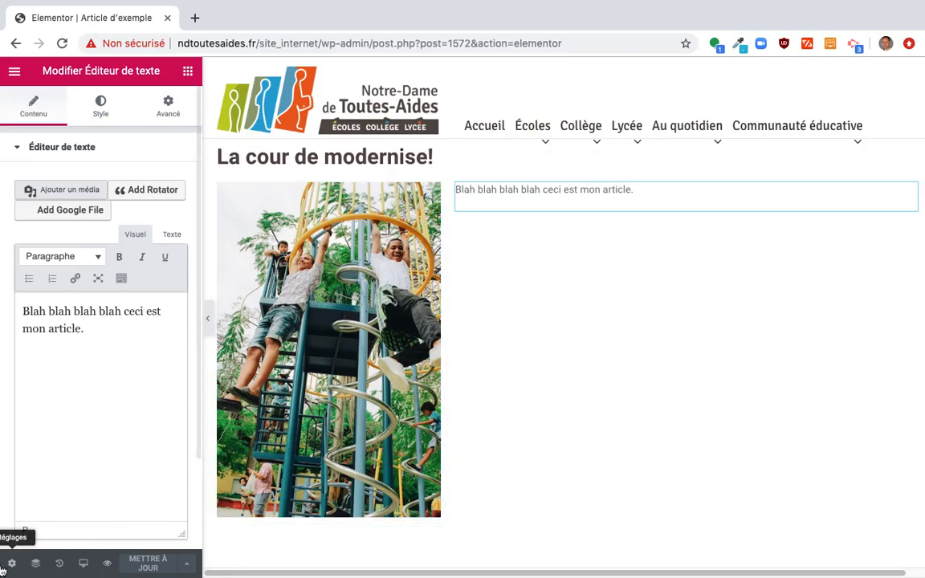
{"action": "left_click", "coordinate": [15, 74]}
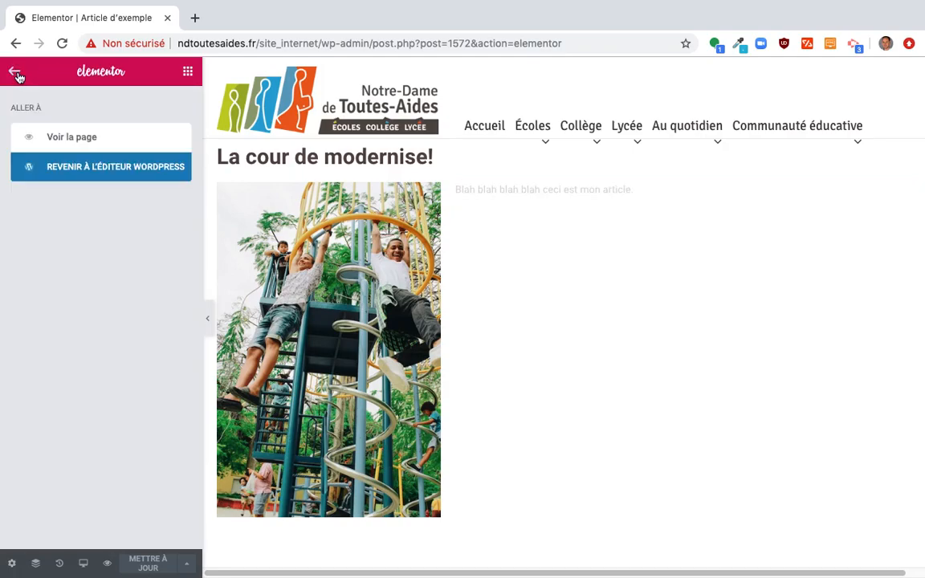
{"action": "left_click", "coordinate": [96, 168]}
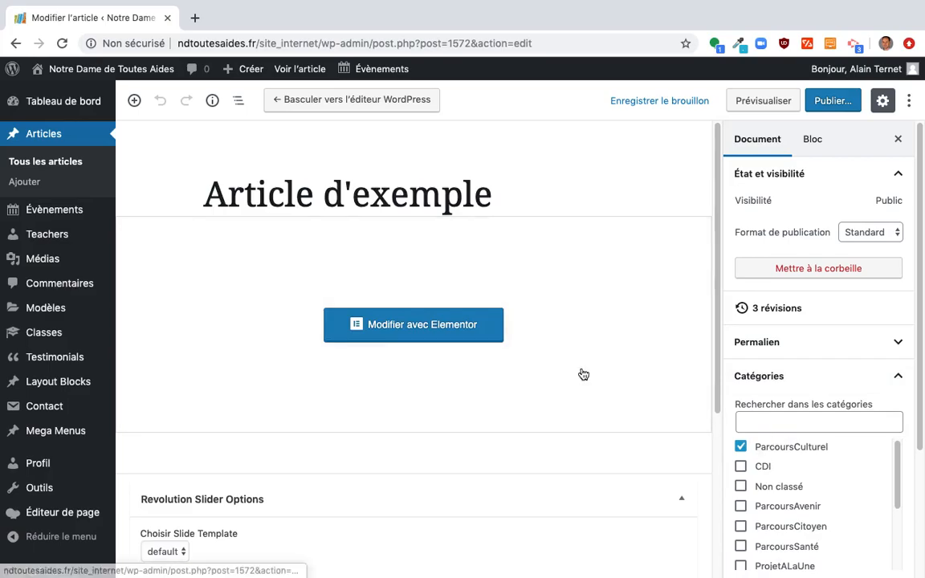
- Save the article as a draft and submit it for review, confirming the submission
{"action": "scroll", "coordinate": [585, 373], "scroll_direction": "down", "scroll_amount": 3}
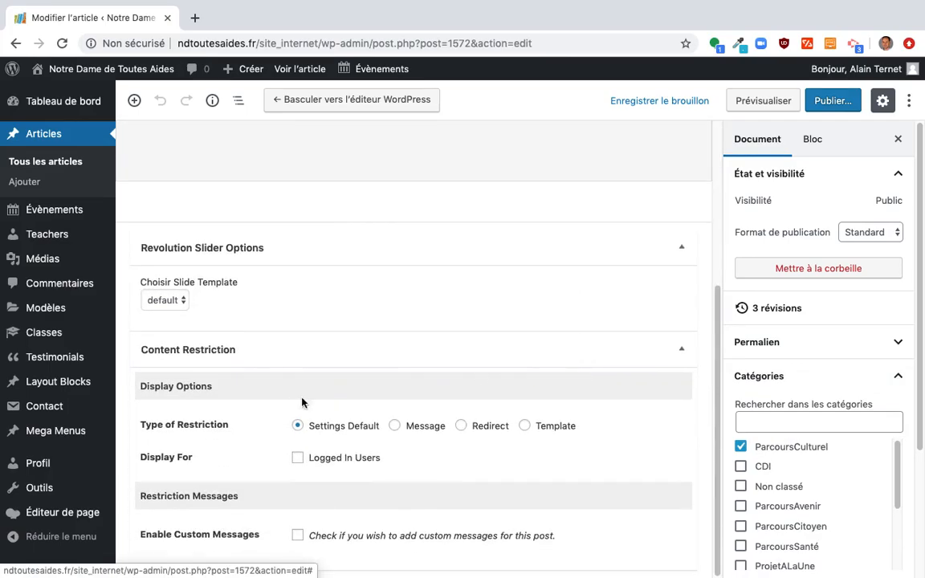
{"action": "scroll", "coordinate": [459, 346], "scroll_direction": "up", "scroll_amount": 2}
{"action": "scroll", "coordinate": [459, 346], "scroll_direction": "up", "scroll_amount": 2}
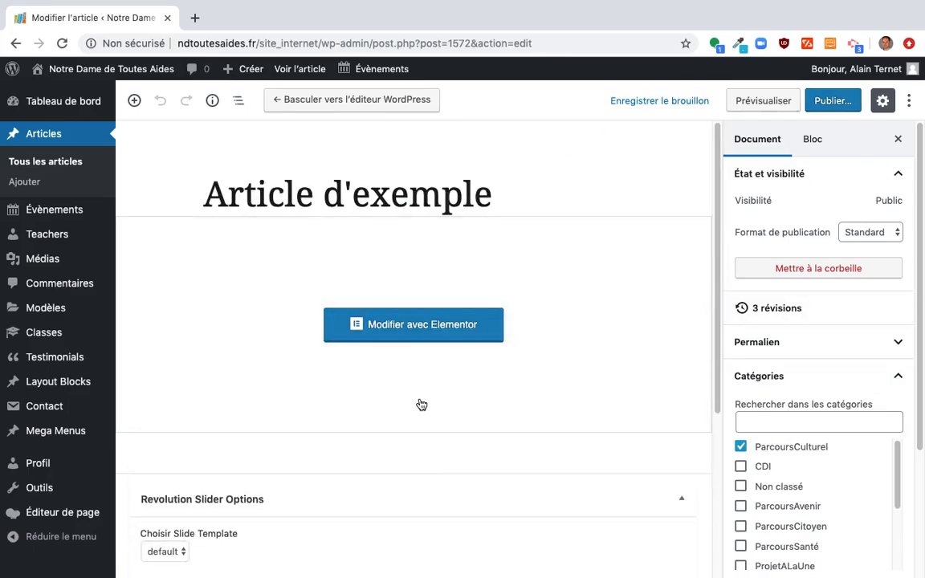
{"action": "left_click", "coordinate": [665, 100]}
{"action": "scroll", "coordinate": [611, 481], "scroll_direction": "down", "scroll_amount": 2}
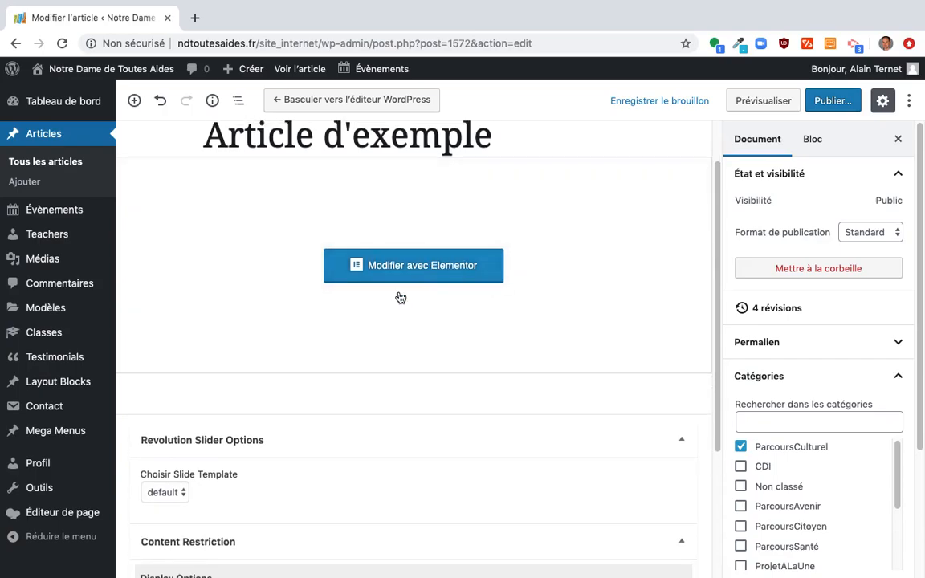
{"action": "left_click", "coordinate": [827, 103]}
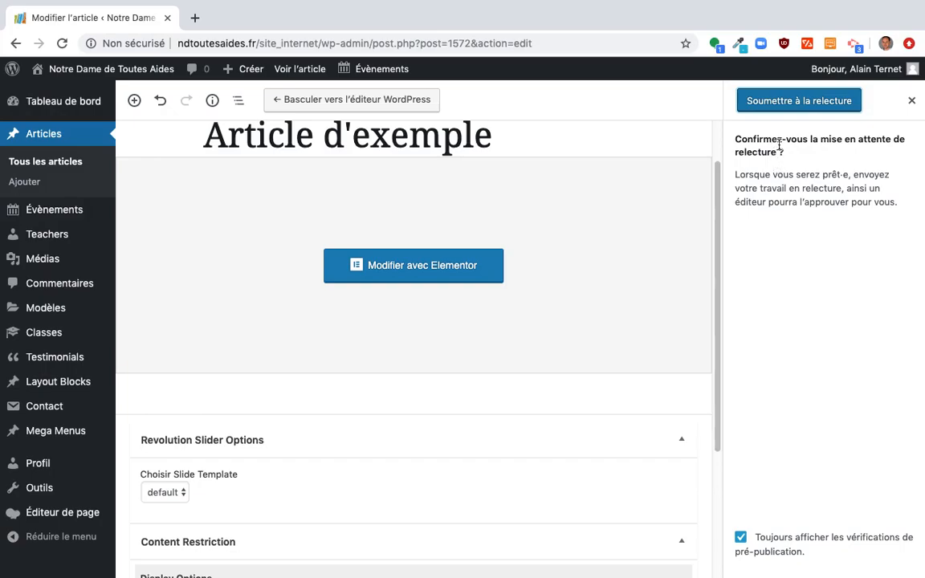
{"action": "left_click", "coordinate": [807, 107]}
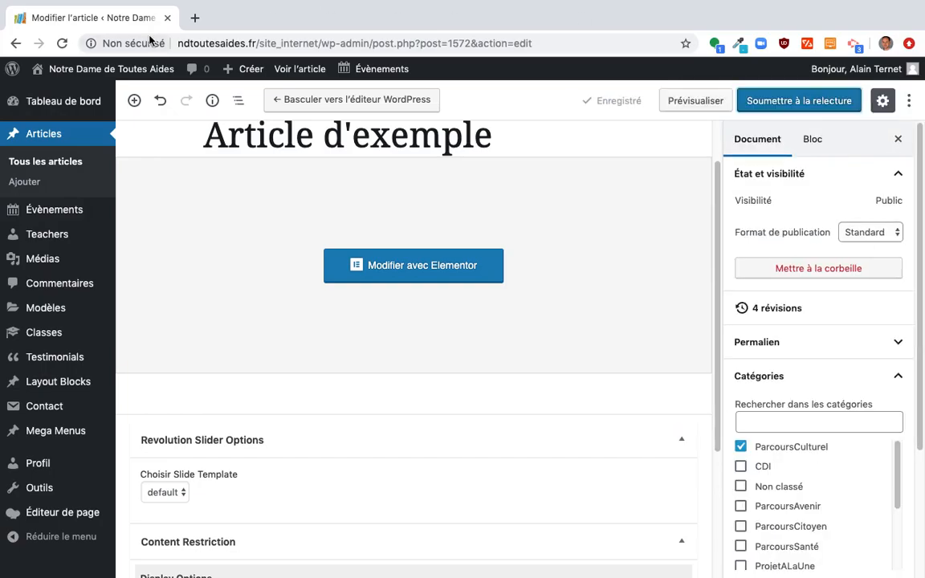
- Check the submitted article in the list of all articles and view the site's public home page
{"action": "left_click", "coordinate": [44, 138]}
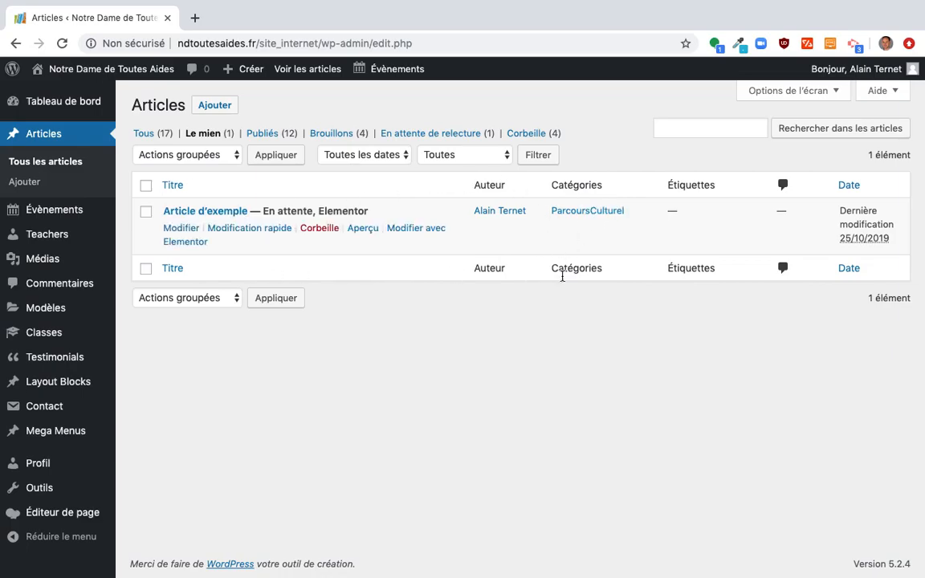
{"action": "left_click", "coordinate": [86, 72]}
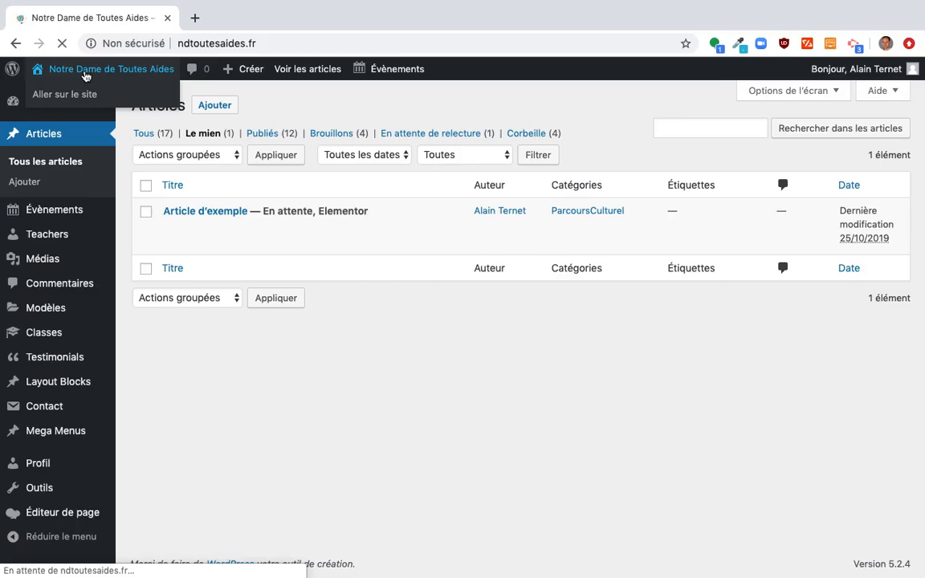
{"action": "scroll", "coordinate": [401, 310], "scroll_direction": "down", "scroll_amount": 7}
{"action": "scroll", "coordinate": [401, 310], "scroll_direction": "up", "scroll_amount": 8}
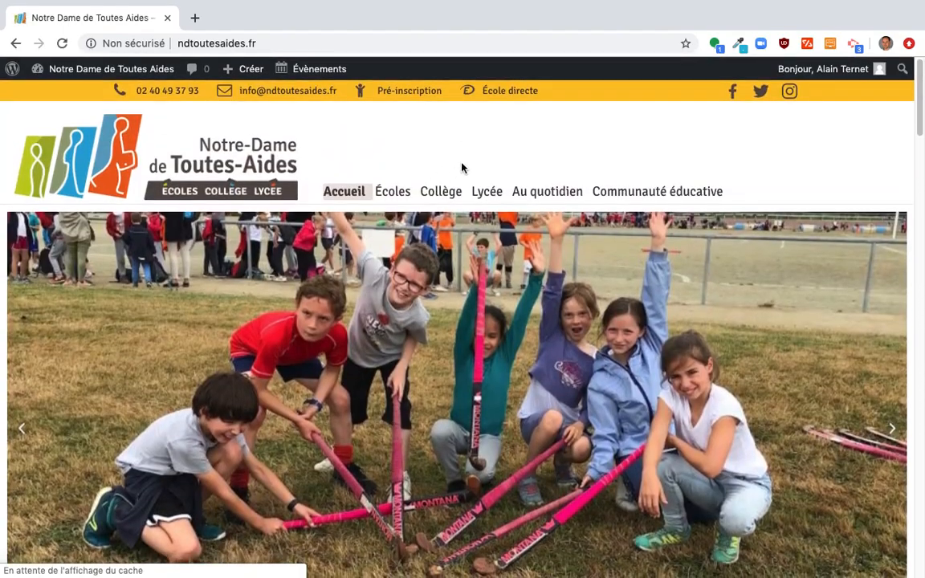
- View the Parcours section of the Collège page and look over the Parcours Santé and Parcours Citoyen project blocks
{"action": "mouse_move", "coordinate": [440, 200]}
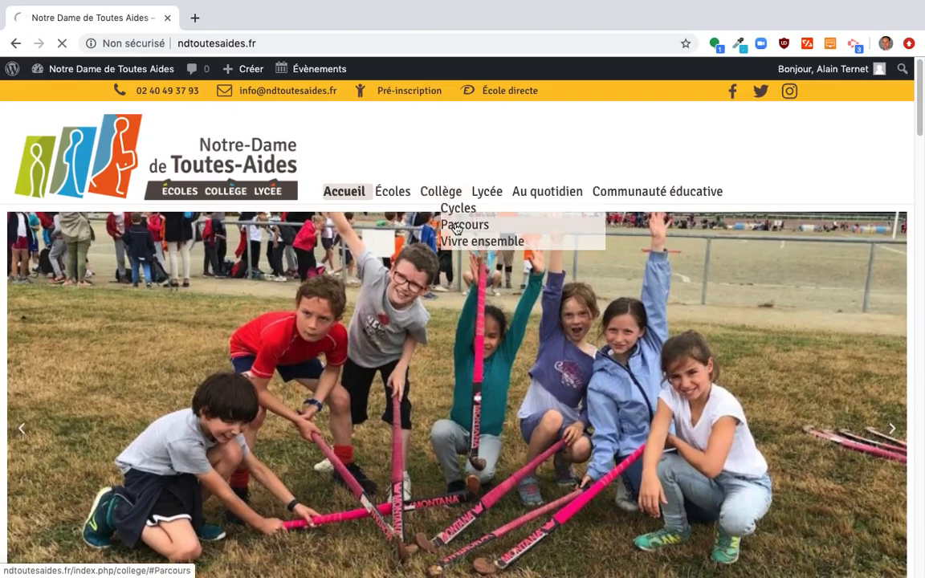
{"action": "left_click", "coordinate": [456, 228]}
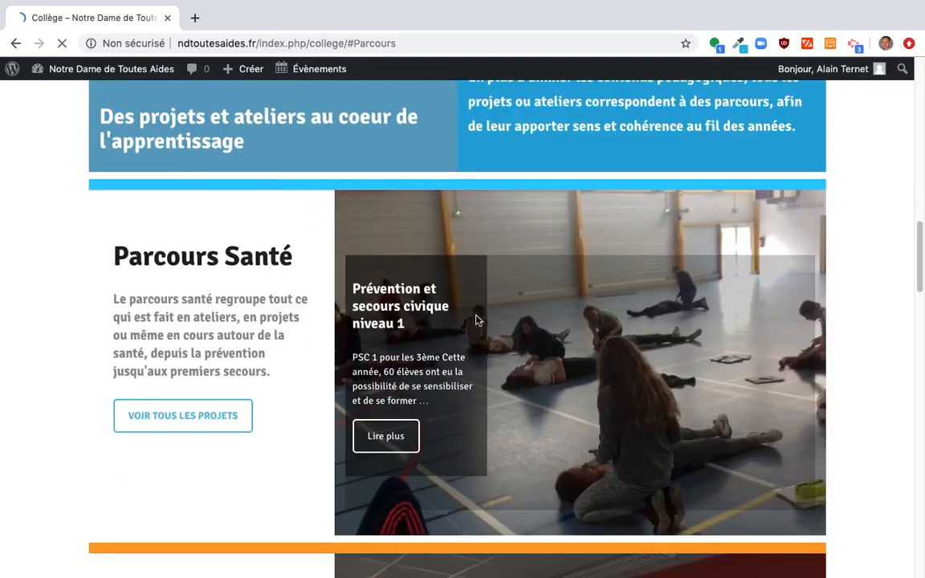
{"action": "scroll", "coordinate": [512, 306], "scroll_direction": "down", "scroll_amount": 5}
{"action": "scroll", "coordinate": [512, 306], "scroll_direction": "down", "scroll_amount": 1}
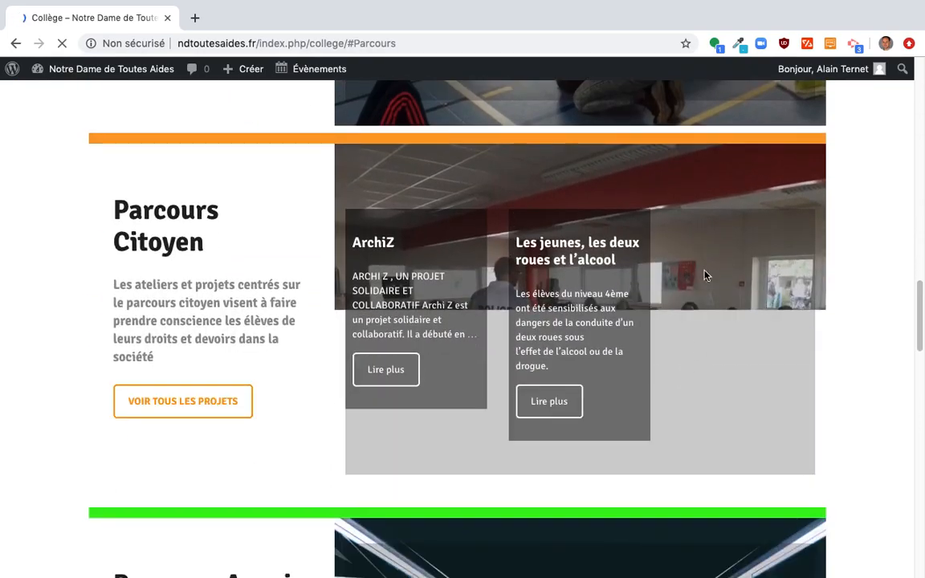
{"action": "scroll", "coordinate": [283, 178], "scroll_direction": "up", "scroll_amount": 15}
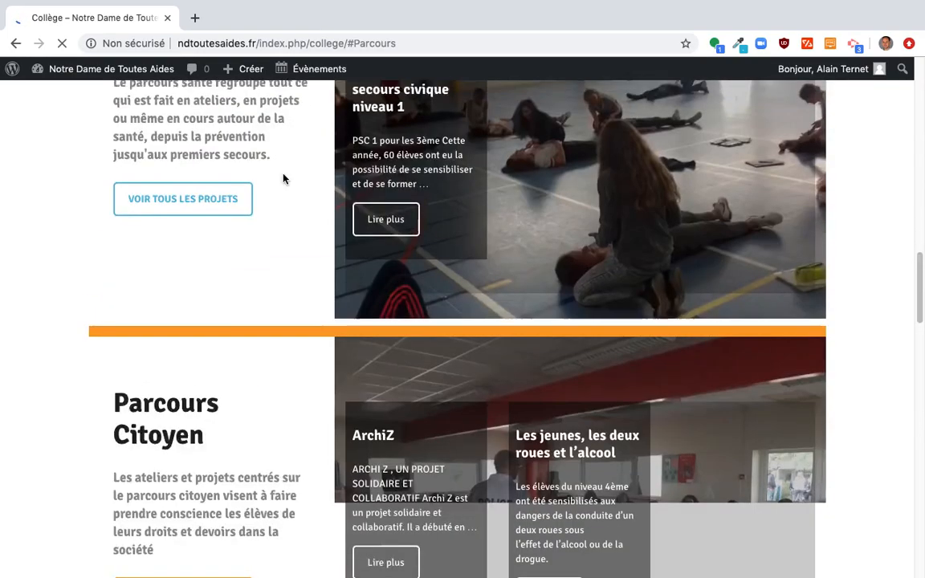
- Return to the dashboard, find "Article d'exemple" among the articles, and open it for editing with Elementor
{"action": "left_click", "coordinate": [96, 72]}
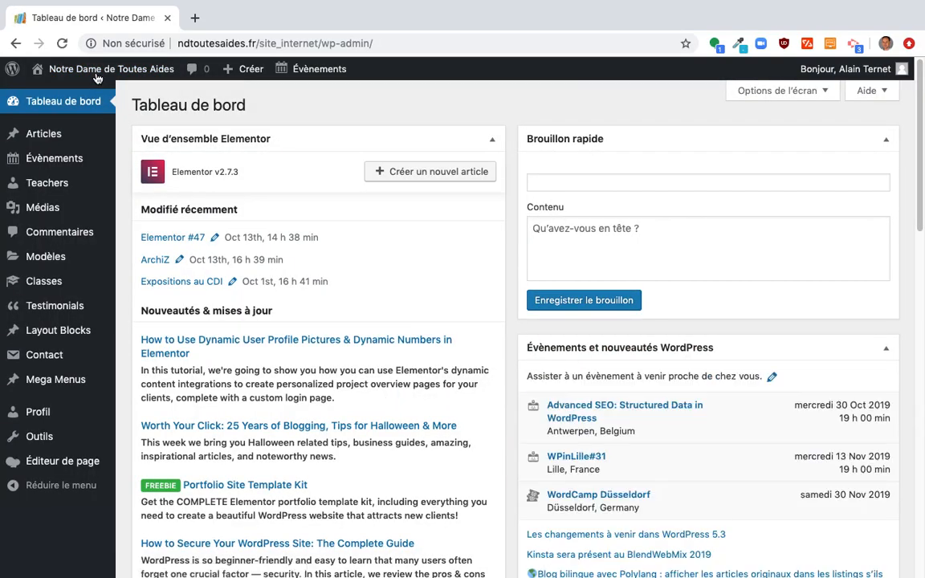
{"action": "left_click", "coordinate": [48, 135]}
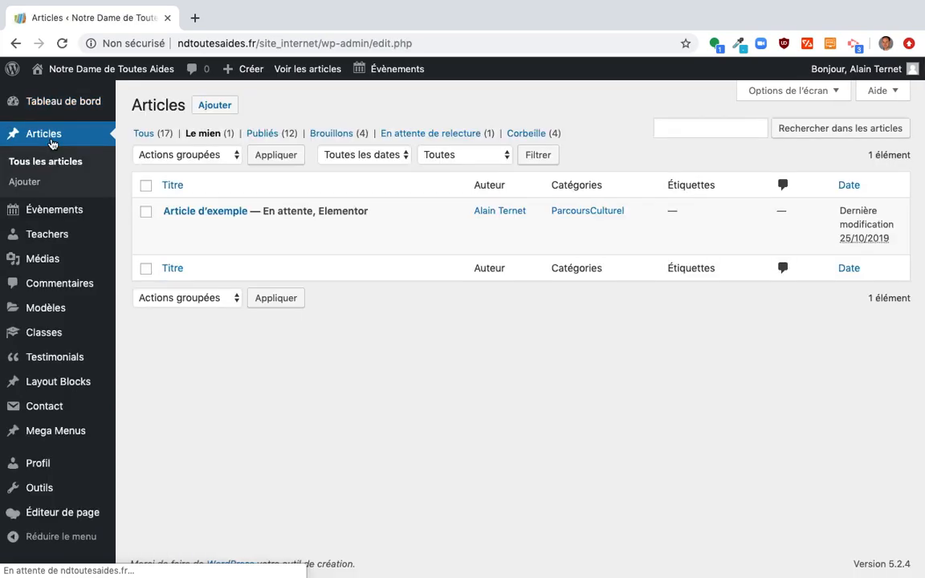
{"action": "mouse_move", "coordinate": [330, 214]}
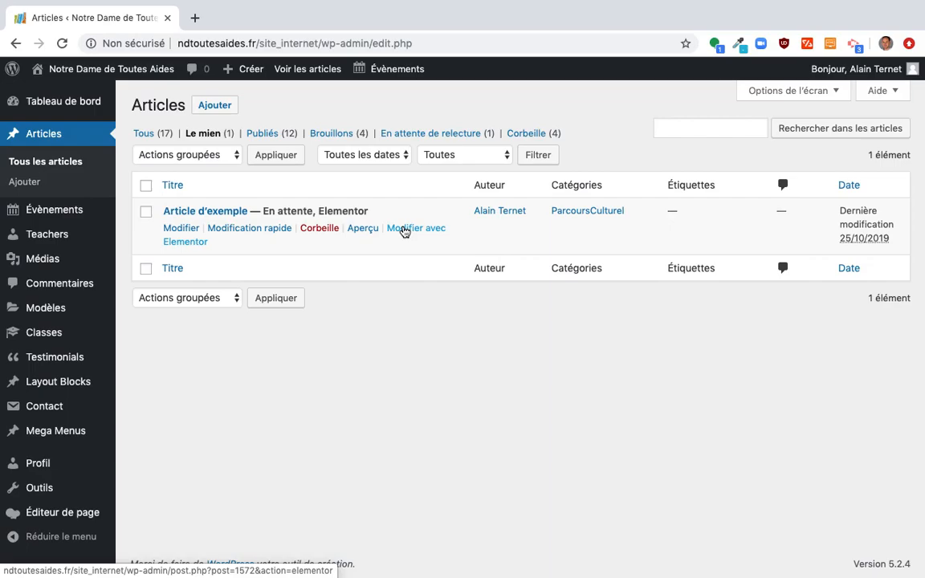
{"action": "left_click", "coordinate": [406, 232]}
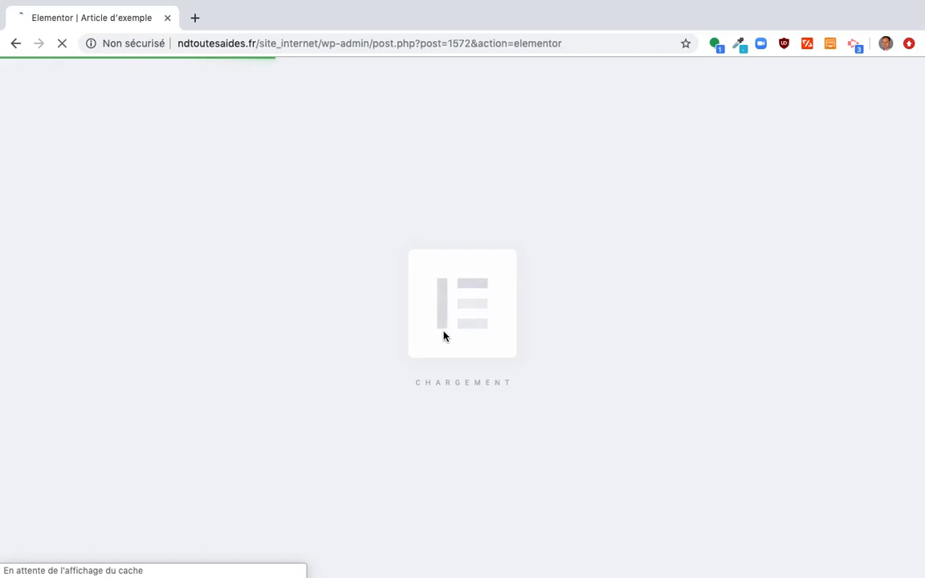
- Examine the article's layout, the empty area below its image, and the available Basique and Général widgets
{"action": "scroll", "coordinate": [561, 465], "scroll_direction": "down", "scroll_amount": 4}
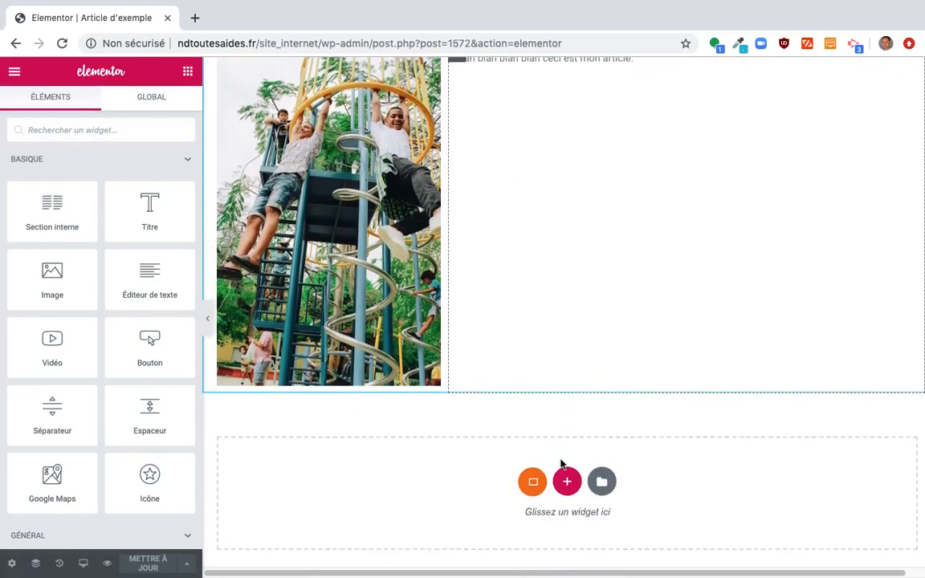
{"action": "scroll", "coordinate": [561, 465], "scroll_direction": "up", "scroll_amount": 3}
{"action": "scroll", "coordinate": [561, 464], "scroll_direction": "up", "scroll_amount": 2}
{"action": "scroll", "coordinate": [561, 465], "scroll_direction": "down", "scroll_amount": 5}
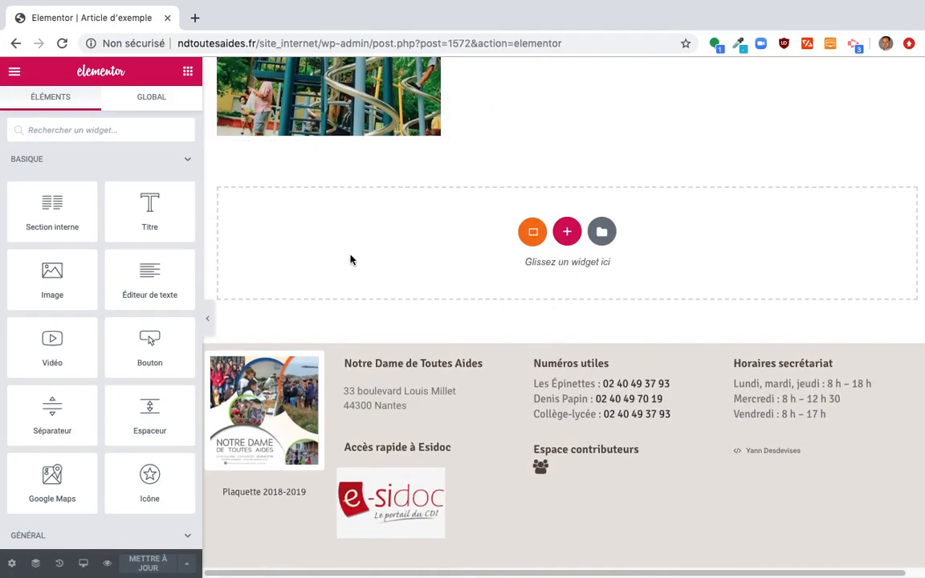
{"action": "scroll", "coordinate": [378, 321], "scroll_direction": "up", "scroll_amount": 3}
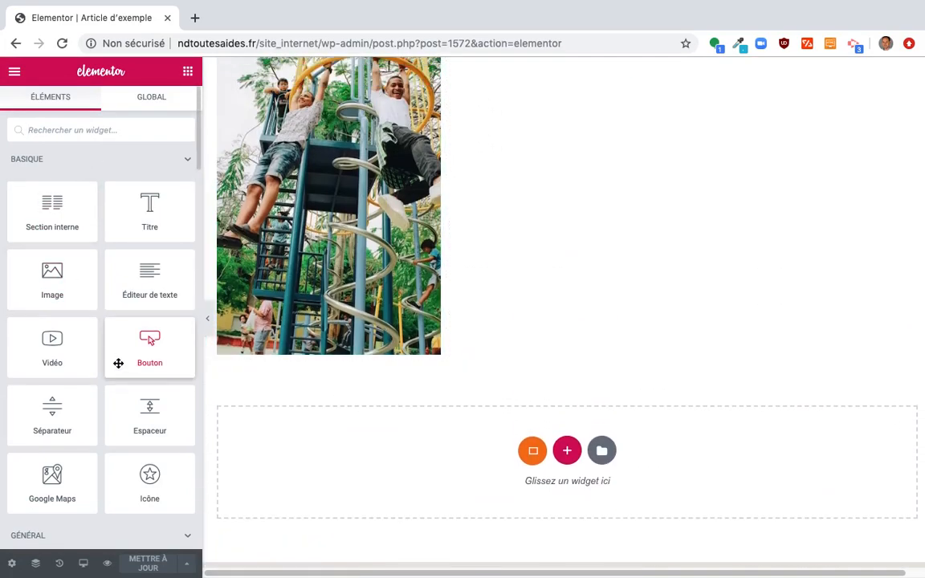
{"action": "scroll", "coordinate": [118, 364], "scroll_direction": "down", "scroll_amount": 4}
{"action": "scroll", "coordinate": [119, 366], "scroll_direction": "up", "scroll_amount": 3}
{"action": "scroll", "coordinate": [119, 367], "scroll_direction": "up", "scroll_amount": 1}
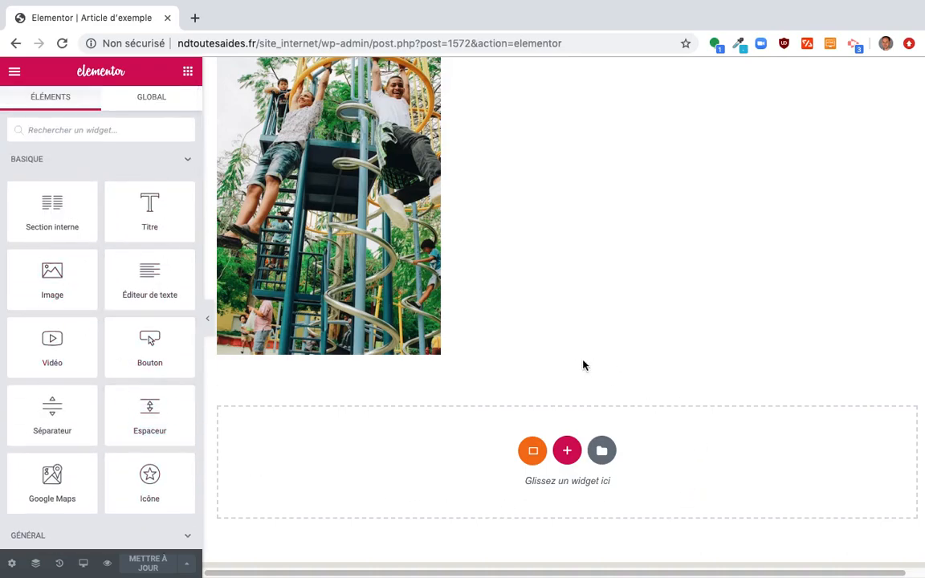
{"action": "scroll", "coordinate": [595, 366], "scroll_direction": "up", "scroll_amount": 2}
{"action": "scroll", "coordinate": [577, 336], "scroll_direction": "down", "scroll_amount": 4}
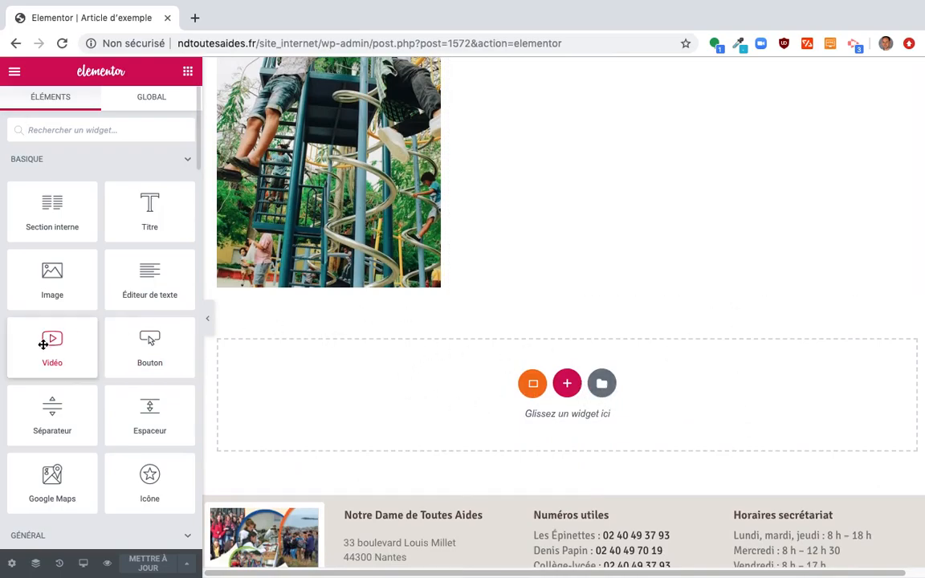
{"action": "scroll", "coordinate": [560, 396], "scroll_direction": "up", "scroll_amount": 2}
{"action": "scroll", "coordinate": [560, 396], "scroll_direction": "down", "scroll_amount": 1}
{"action": "scroll", "coordinate": [560, 395], "scroll_direction": "up", "scroll_amount": 1}
{"action": "scroll", "coordinate": [560, 396], "scroll_direction": "down", "scroll_amount": 1}
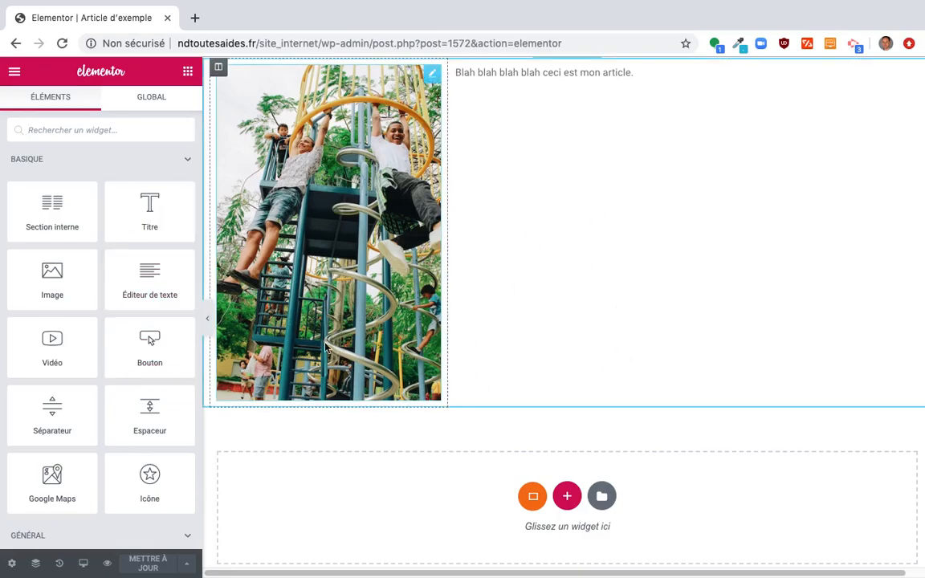
{"action": "scroll", "coordinate": [106, 518], "scroll_direction": "down", "scroll_amount": 5}
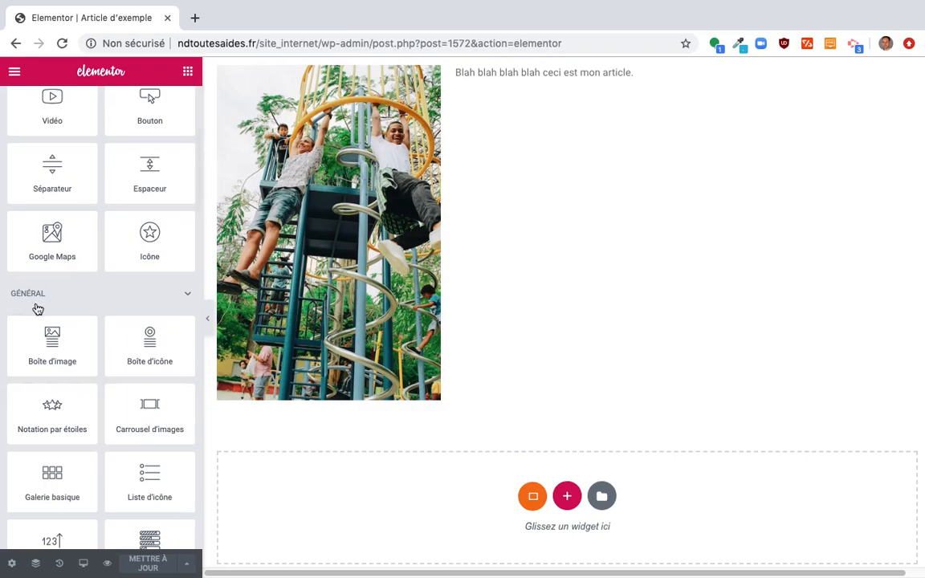
{"action": "scroll", "coordinate": [160, 407], "scroll_direction": "down", "scroll_amount": 3}
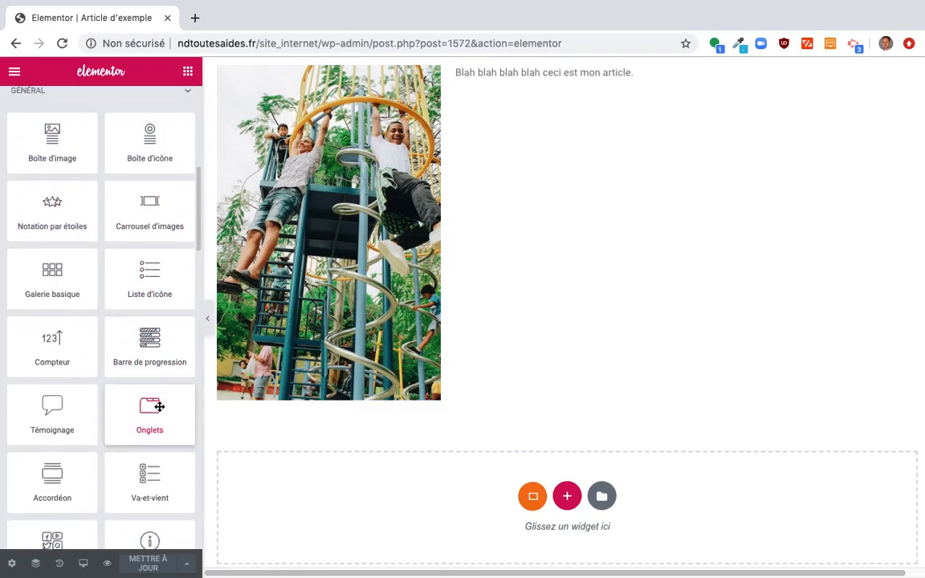
{"action": "scroll", "coordinate": [160, 407], "scroll_direction": "up", "scroll_amount": 5}
{"action": "scroll", "coordinate": [160, 406], "scroll_direction": "up", "scroll_amount": 2}
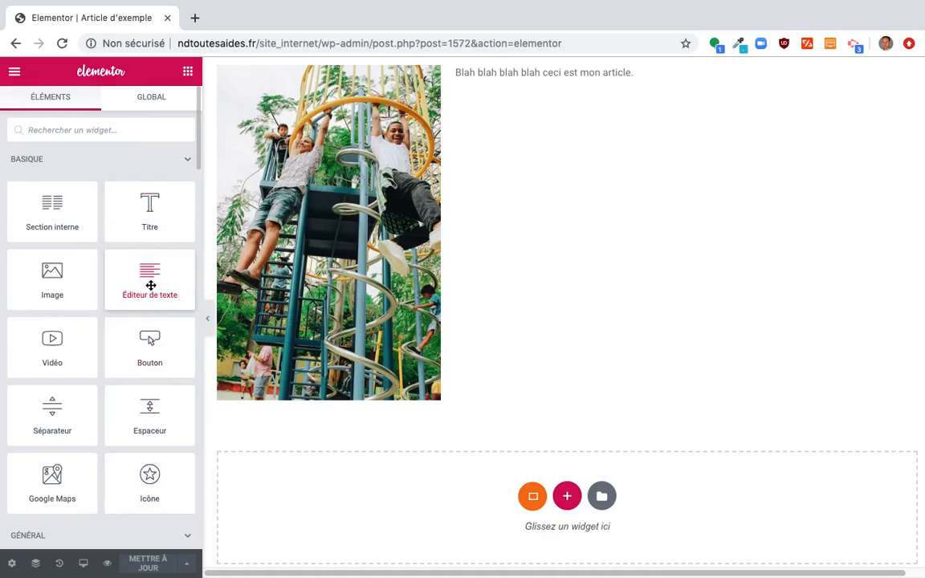
- Add a new single-column section below the article's image and text
{"action": "scroll", "coordinate": [579, 221], "scroll_direction": "up", "scroll_amount": 2}
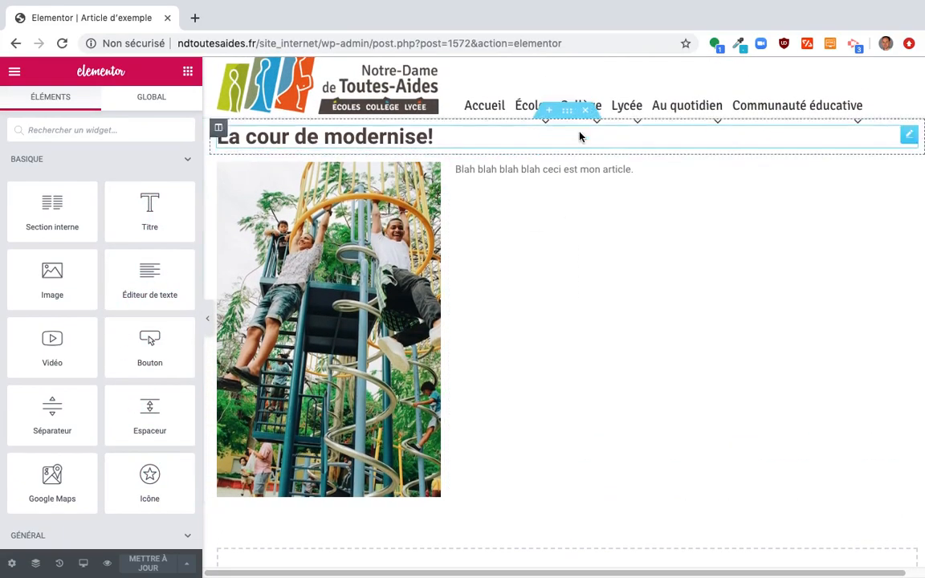
{"action": "scroll", "coordinate": [562, 297], "scroll_direction": "down", "scroll_amount": 4}
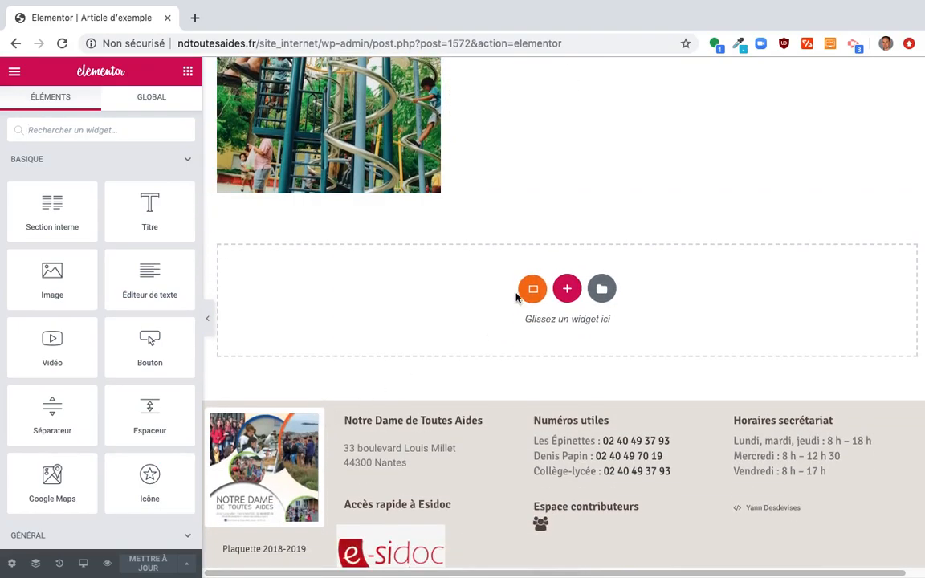
{"action": "left_click", "coordinate": [567, 289]}
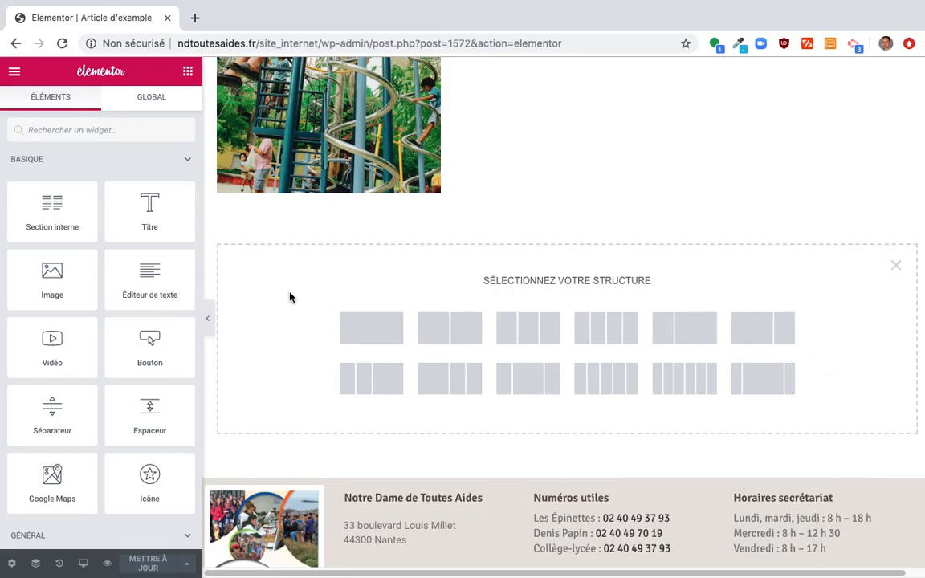
{"action": "left_click", "coordinate": [374, 335]}
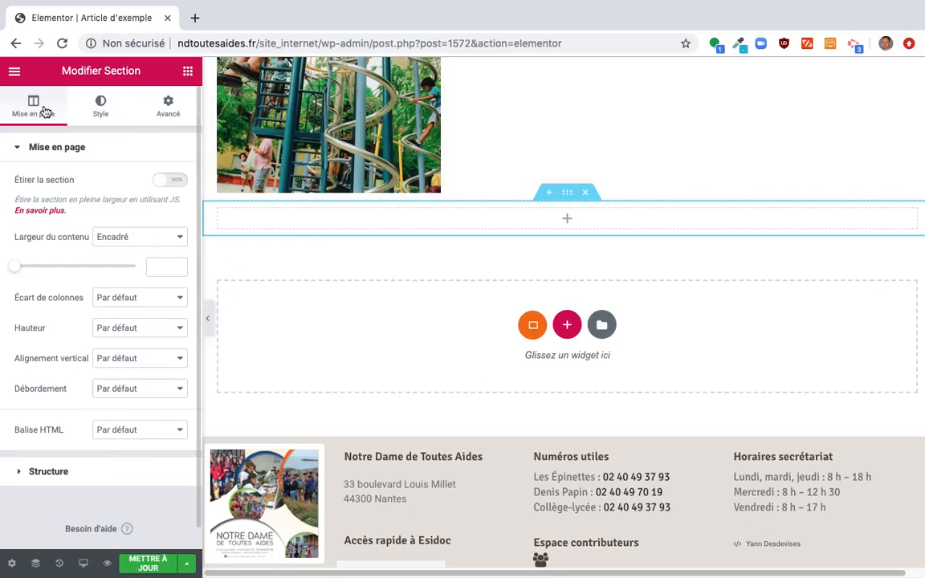
- Try a Vidéo widget in the new section, select its YouTube link, and delete the widget
{"action": "left_click", "coordinate": [569, 219]}
{"action": "scroll", "coordinate": [123, 320], "scroll_direction": "down", "scroll_amount": 4}
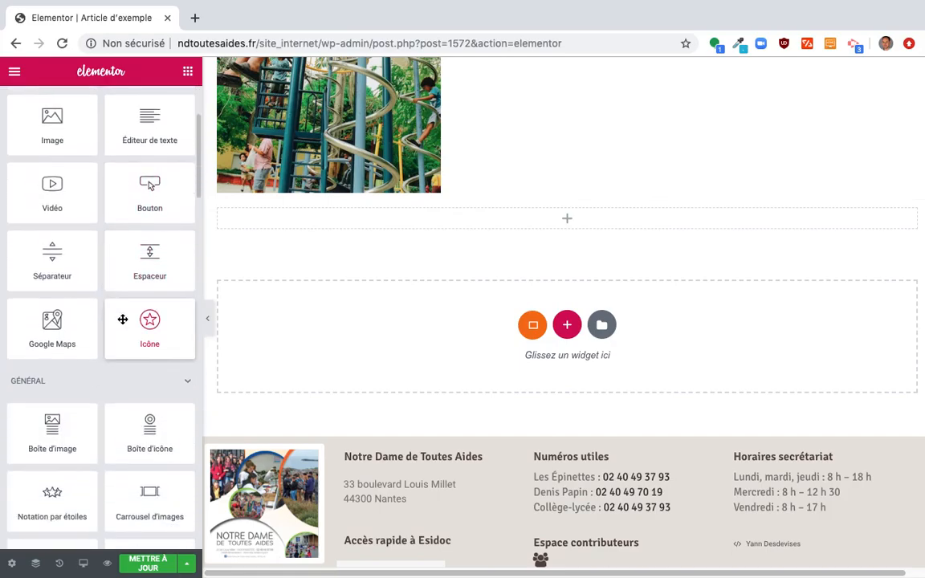
{"action": "scroll", "coordinate": [123, 319], "scroll_direction": "up", "scroll_amount": 1}
{"action": "left_click_drag", "start_coordinate": [57, 229], "coordinate": [556, 222]}
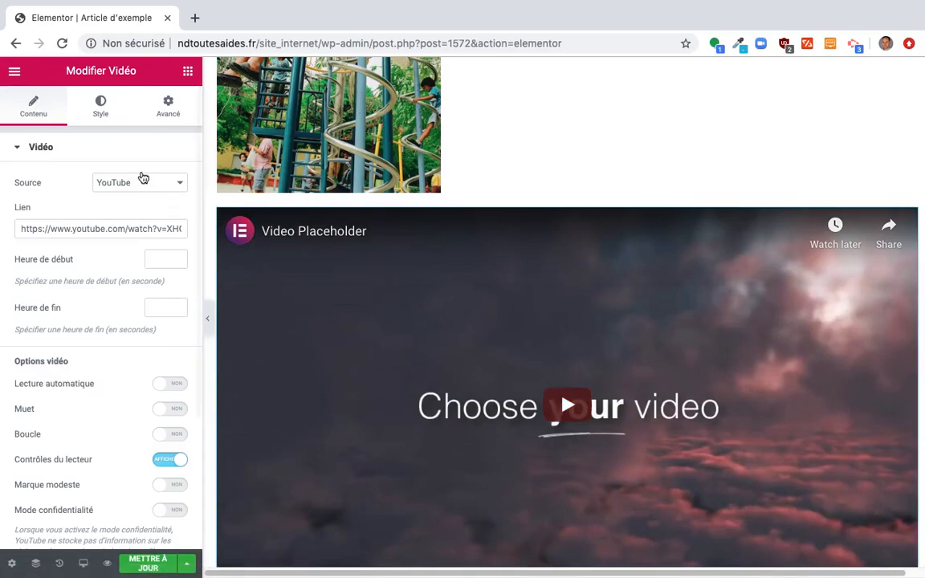
{"action": "left_click", "coordinate": [106, 228]}
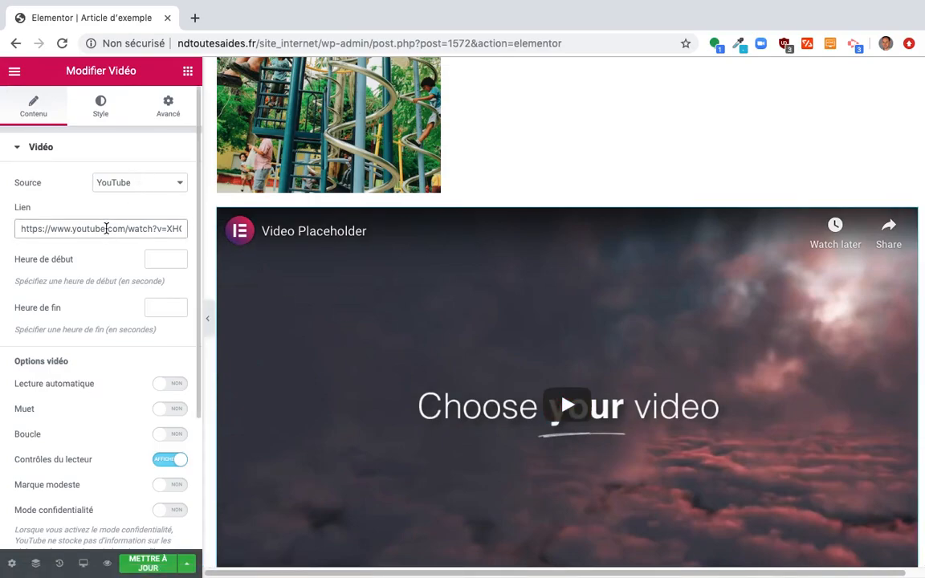
{"action": "triple_click", "coordinate": [106, 229]}
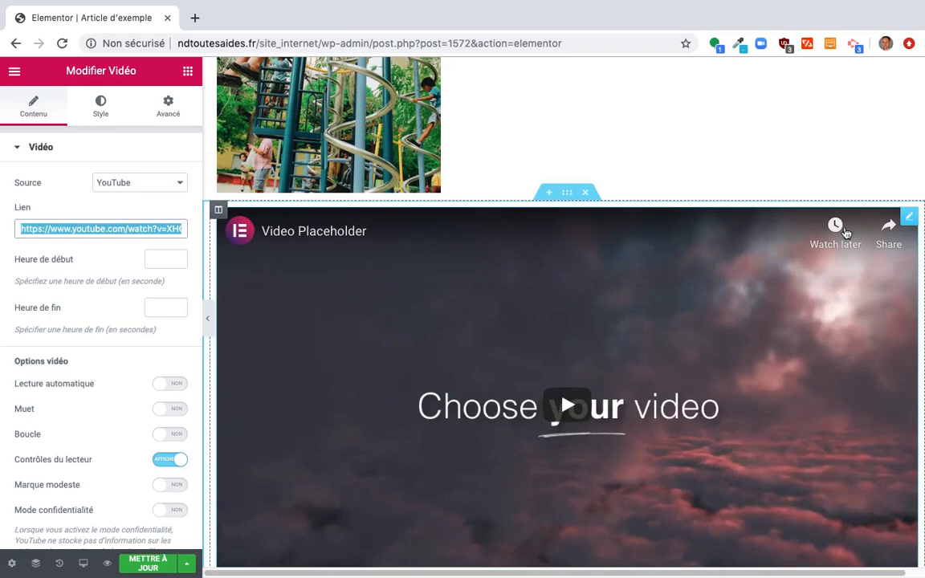
{"action": "right_click", "coordinate": [909, 218]}
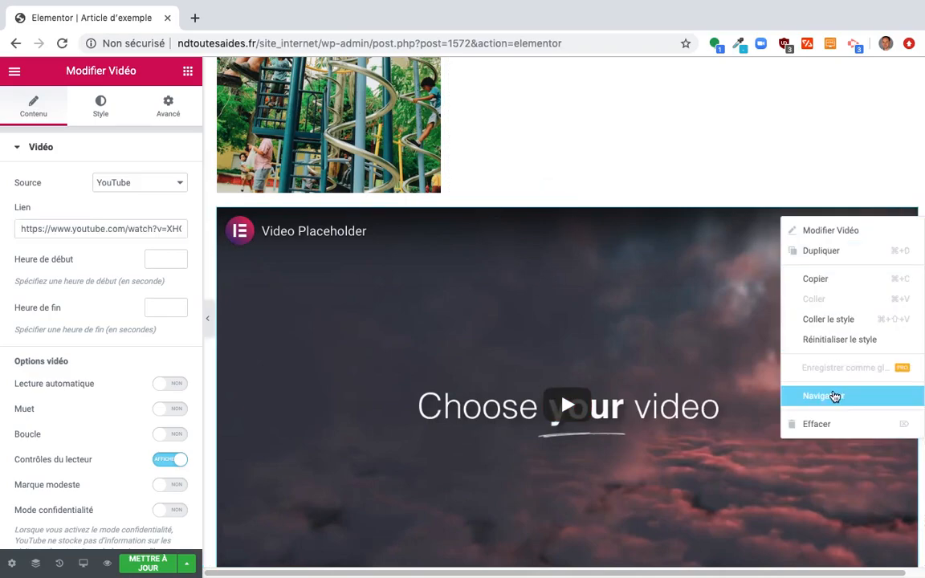
{"action": "left_click", "coordinate": [831, 425]}
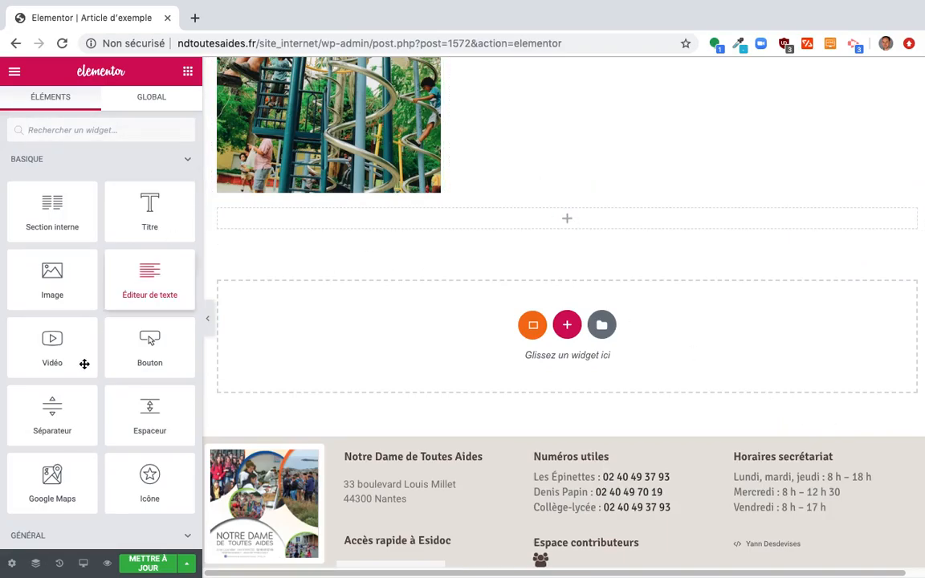
- Try a Carrousel d'images widget in the empty section, look over its settings, and delete the widget
{"action": "scroll", "coordinate": [78, 405], "scroll_direction": "down", "scroll_amount": 5}
{"action": "scroll", "coordinate": [155, 416], "scroll_direction": "down", "scroll_amount": 5}
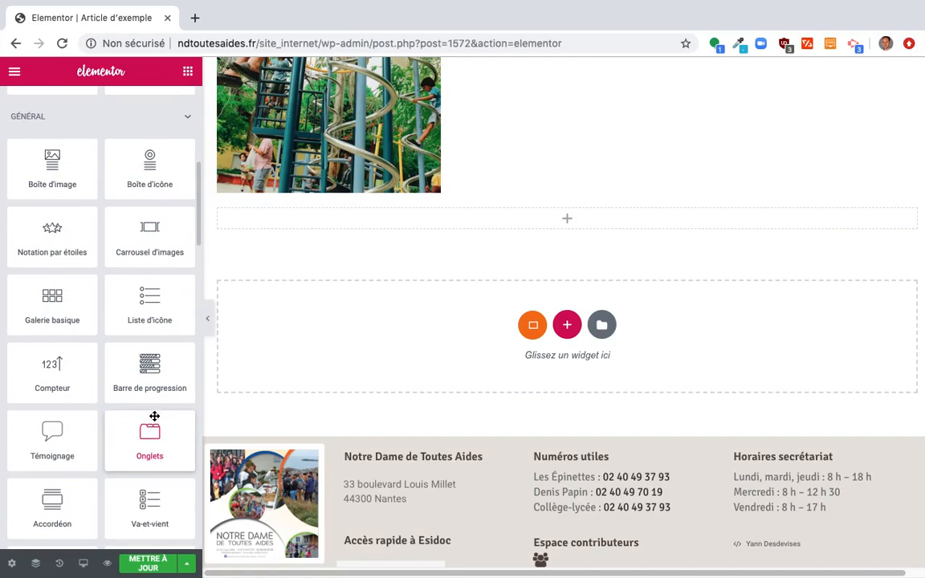
{"action": "left_click_drag", "start_coordinate": [157, 244], "coordinate": [560, 231]}
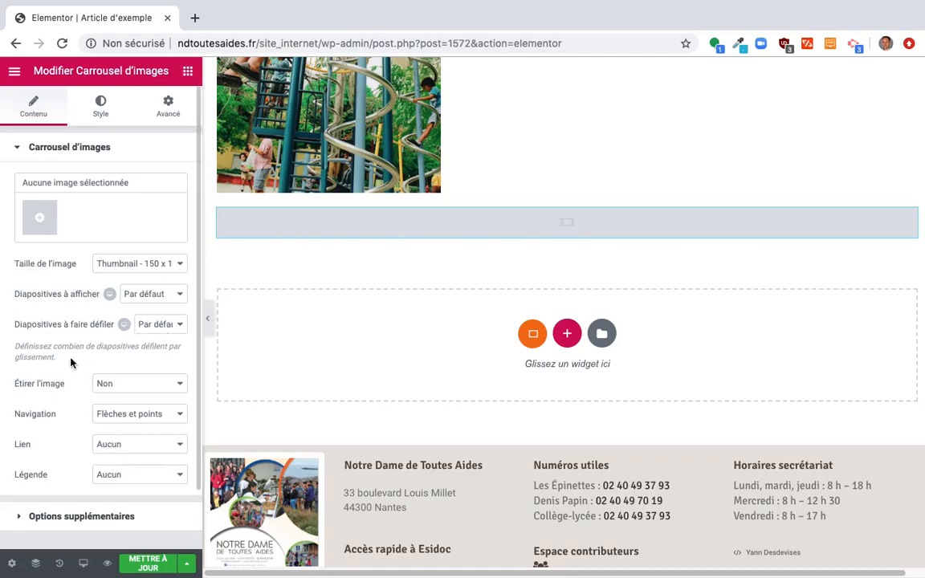
{"action": "scroll", "coordinate": [82, 415], "scroll_direction": "down", "scroll_amount": 2}
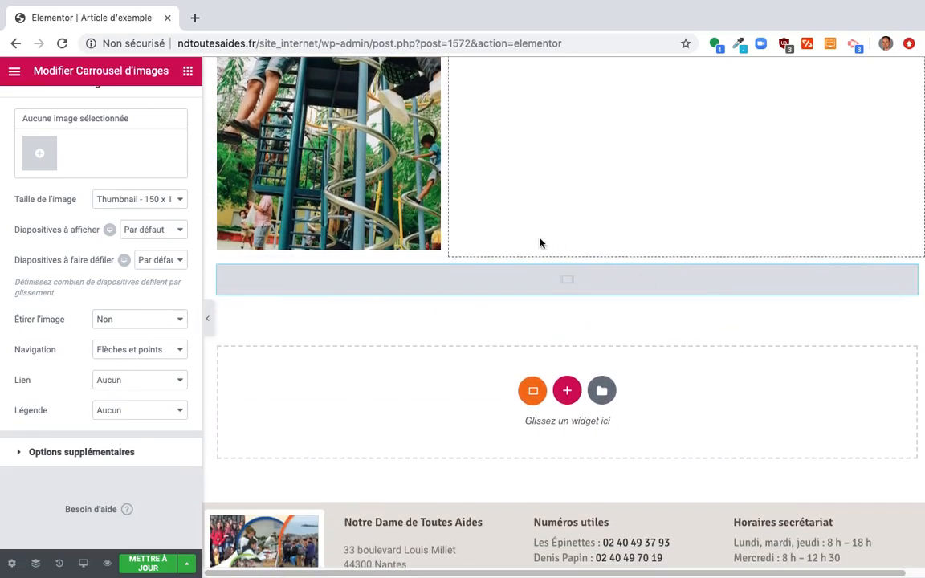
{"action": "left_click", "coordinate": [911, 278]}
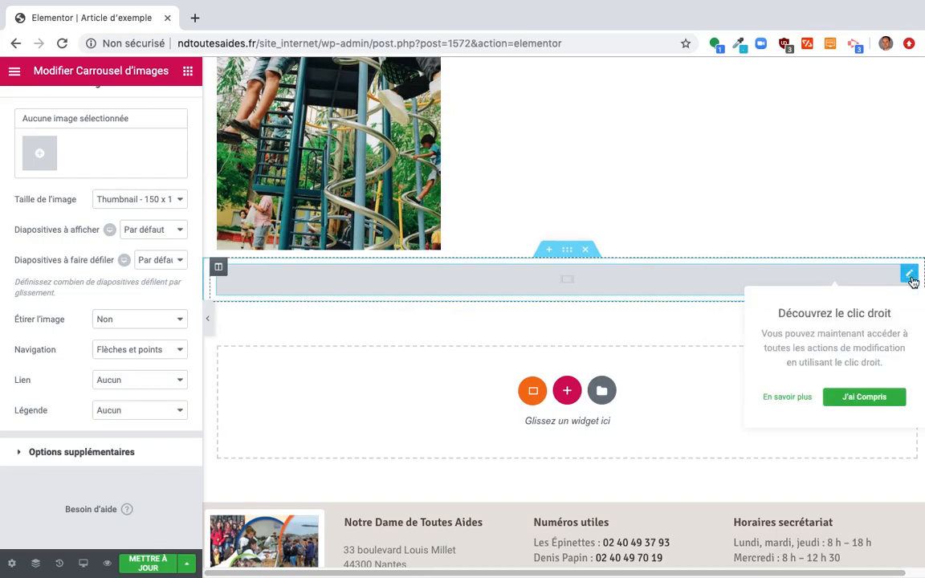
{"action": "left_click", "coordinate": [666, 288]}
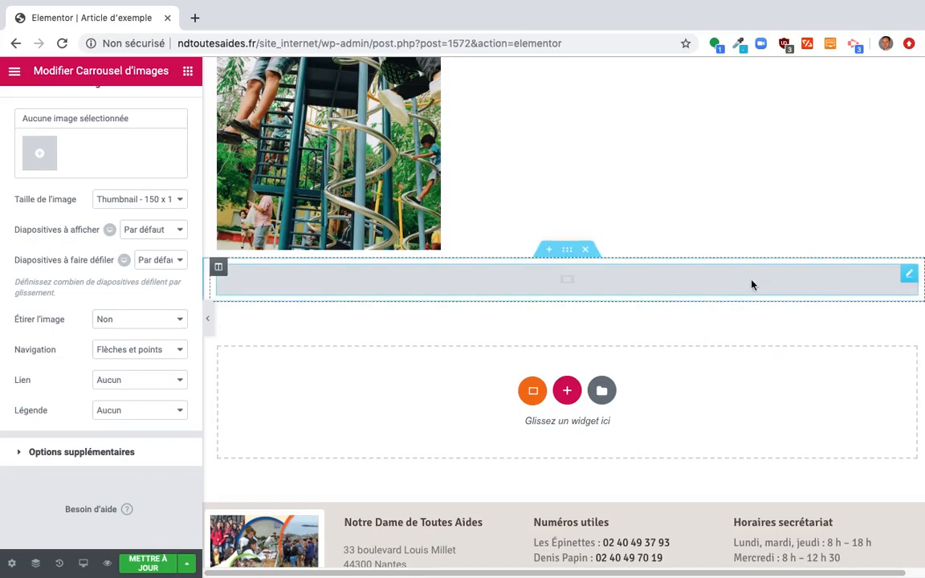
{"action": "right_click", "coordinate": [906, 279]}
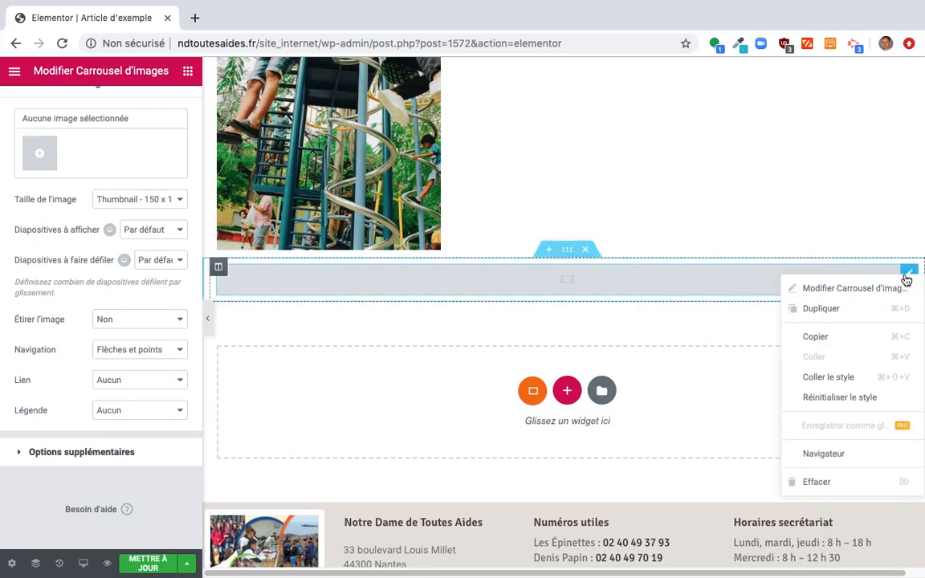
{"action": "left_click", "coordinate": [845, 485]}
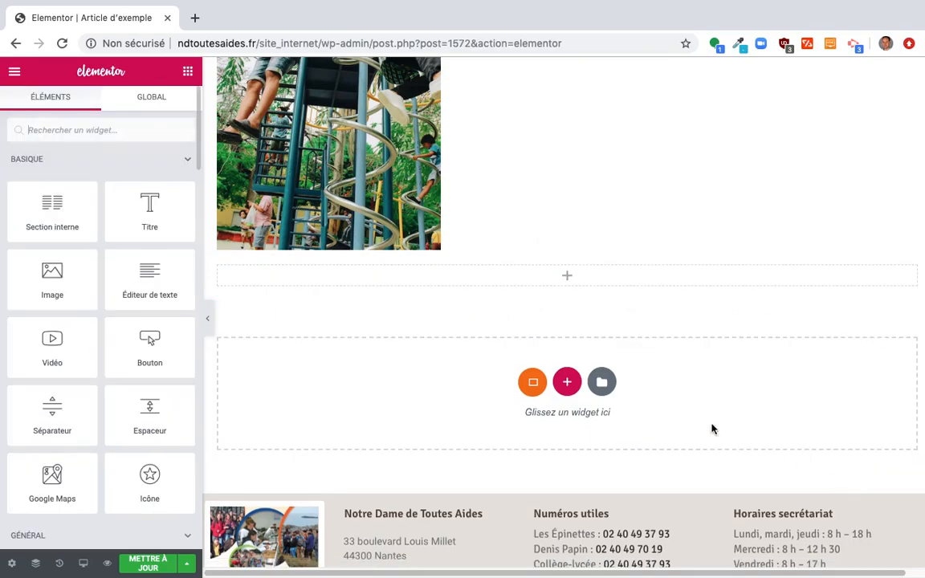
- Examine the available widgets from the Basique and Général groups through Paid Member Subscriptions Shortcodes and the Premium widgets
{"action": "scroll", "coordinate": [111, 314], "scroll_direction": "down", "scroll_amount": 5}
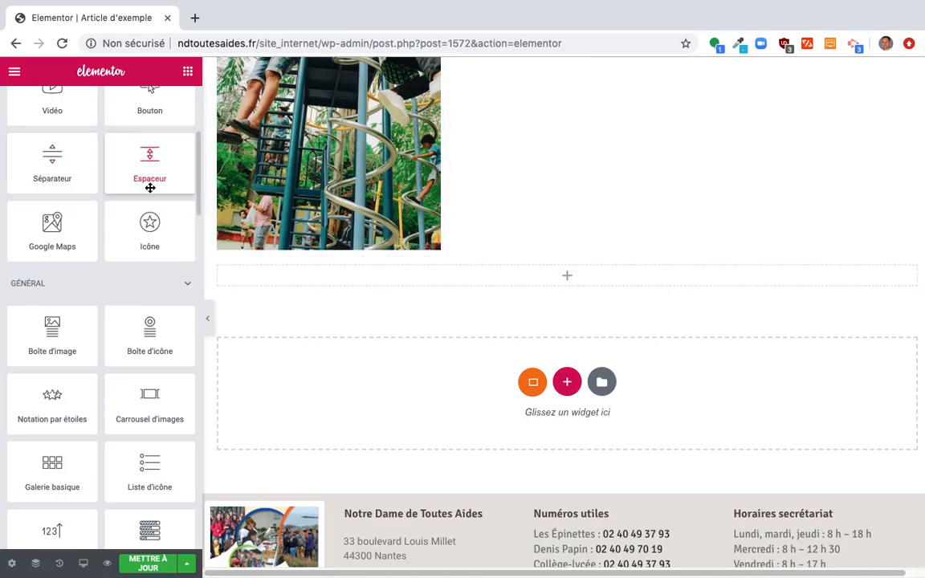
{"action": "scroll", "coordinate": [73, 444], "scroll_direction": "down", "scroll_amount": 5}
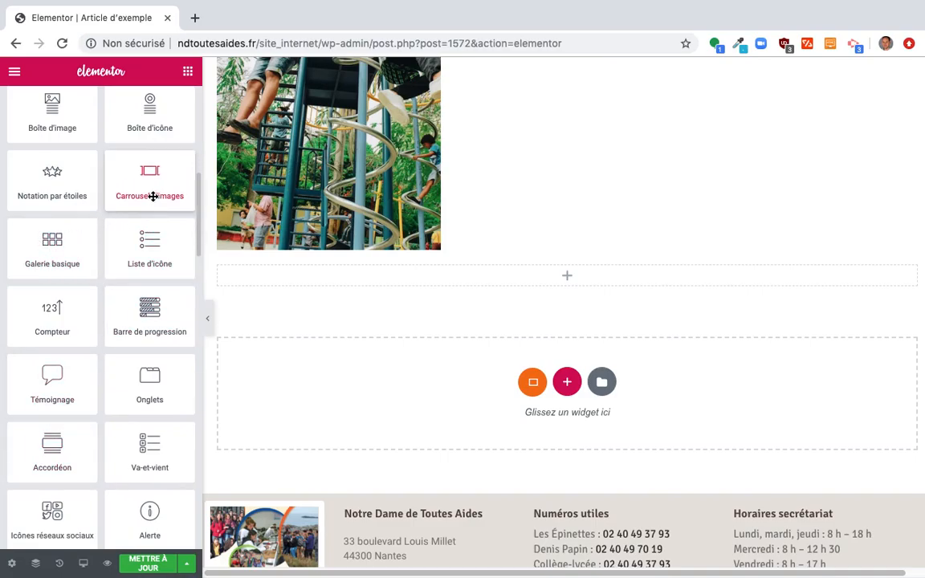
{"action": "scroll", "coordinate": [83, 438], "scroll_direction": "down", "scroll_amount": 5}
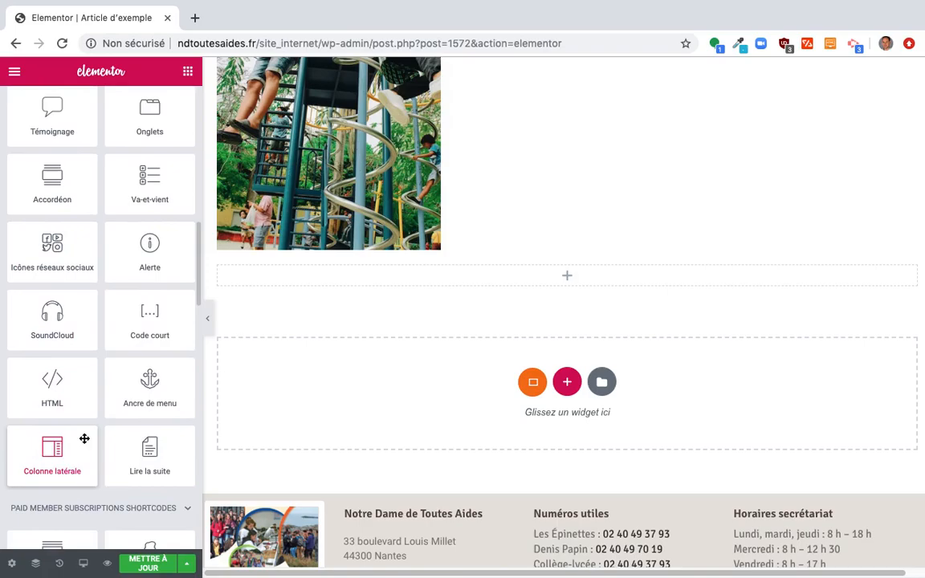
{"action": "scroll", "coordinate": [82, 442], "scroll_direction": "up", "scroll_amount": 3}
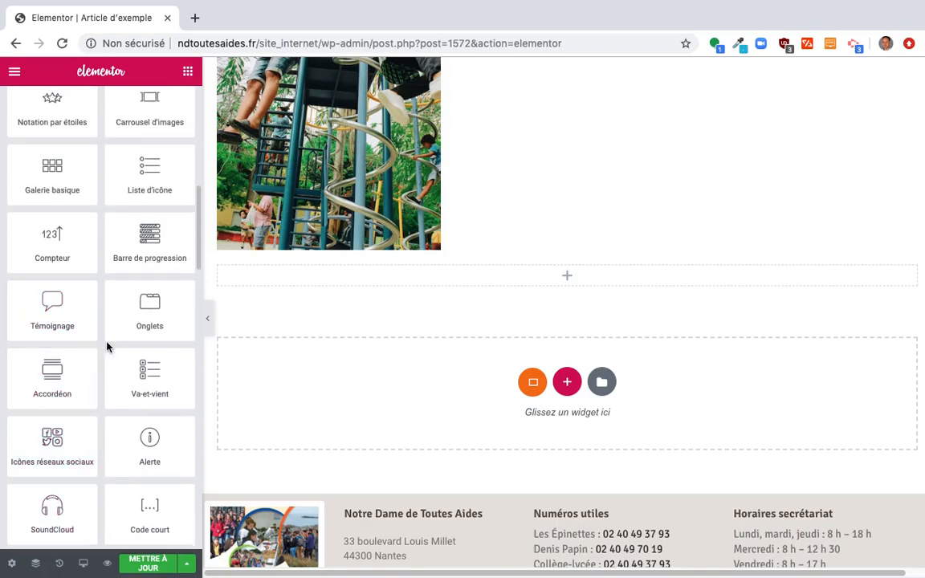
{"action": "scroll", "coordinate": [113, 444], "scroll_direction": "down", "scroll_amount": 3}
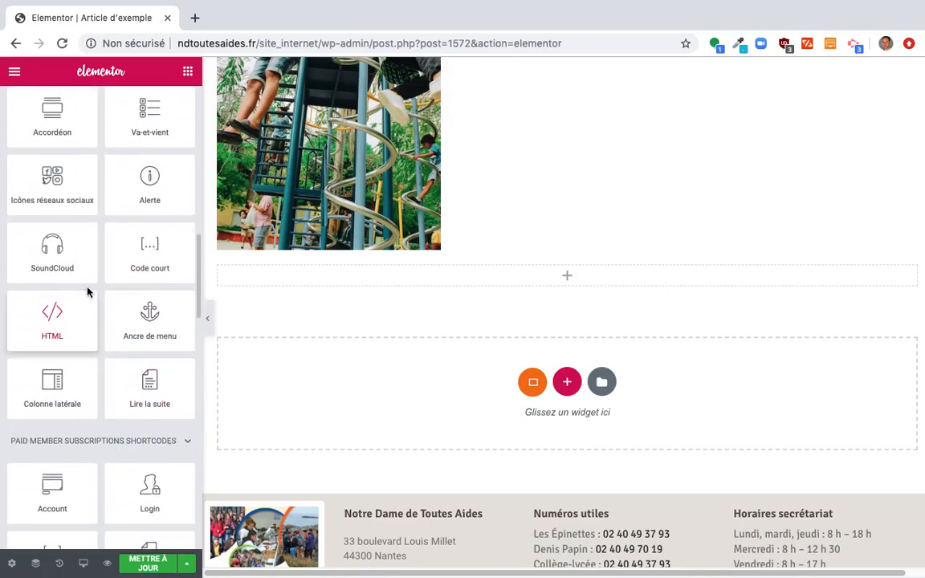
{"action": "scroll", "coordinate": [116, 418], "scroll_direction": "down", "scroll_amount": 4}
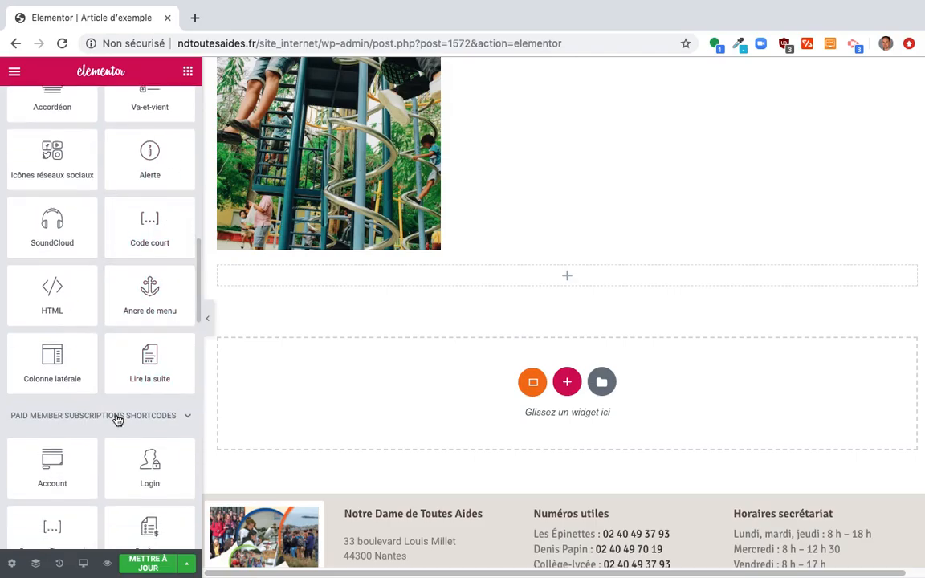
{"action": "scroll", "coordinate": [117, 415], "scroll_direction": "down", "scroll_amount": 4}
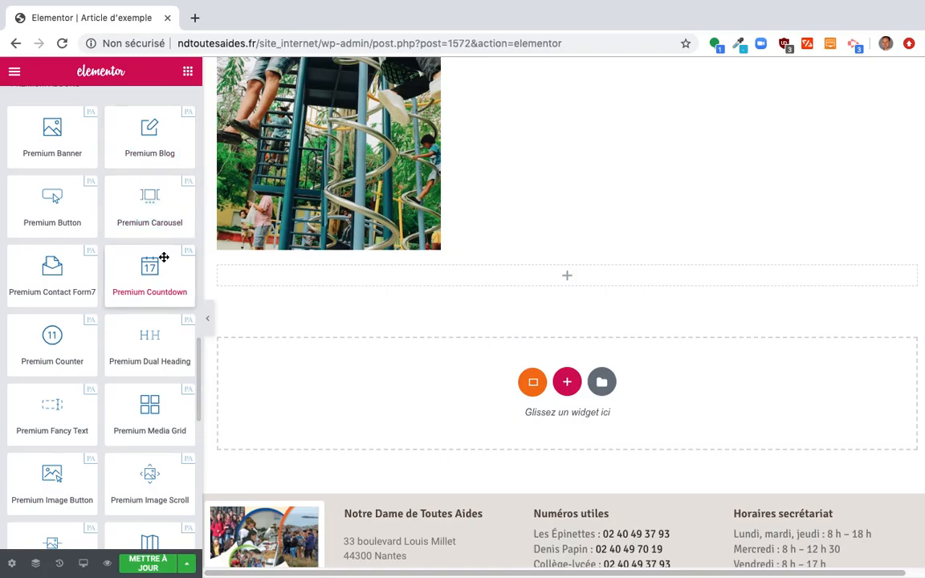
{"action": "scroll", "coordinate": [144, 405], "scroll_direction": "down", "scroll_amount": 5}
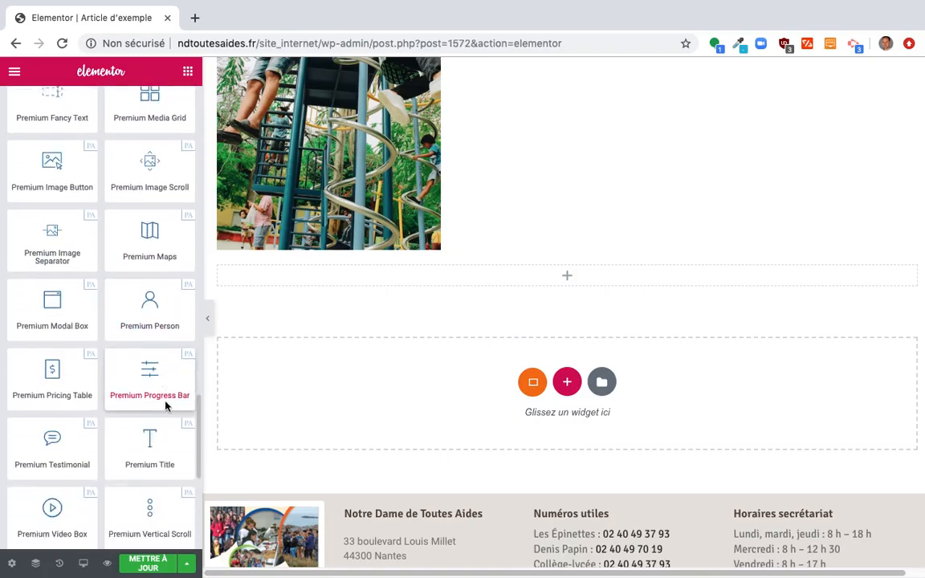
{"action": "scroll", "coordinate": [379, 406], "scroll_direction": "down", "scroll_amount": 3}
- Update the article with its current changes and open the text block beside the image in the text editor
{"action": "scroll", "coordinate": [379, 406], "scroll_direction": "up", "scroll_amount": 10}
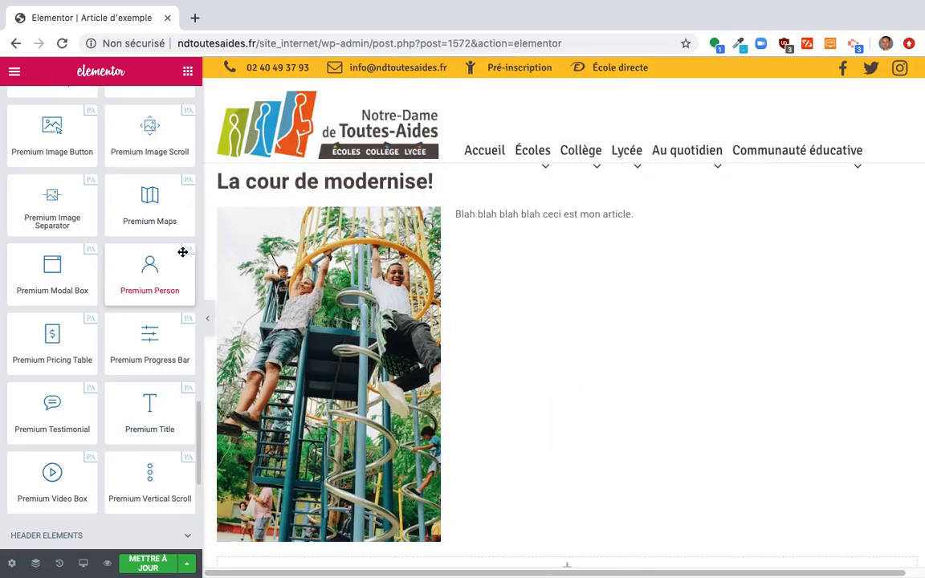
{"action": "left_click", "coordinate": [145, 561]}
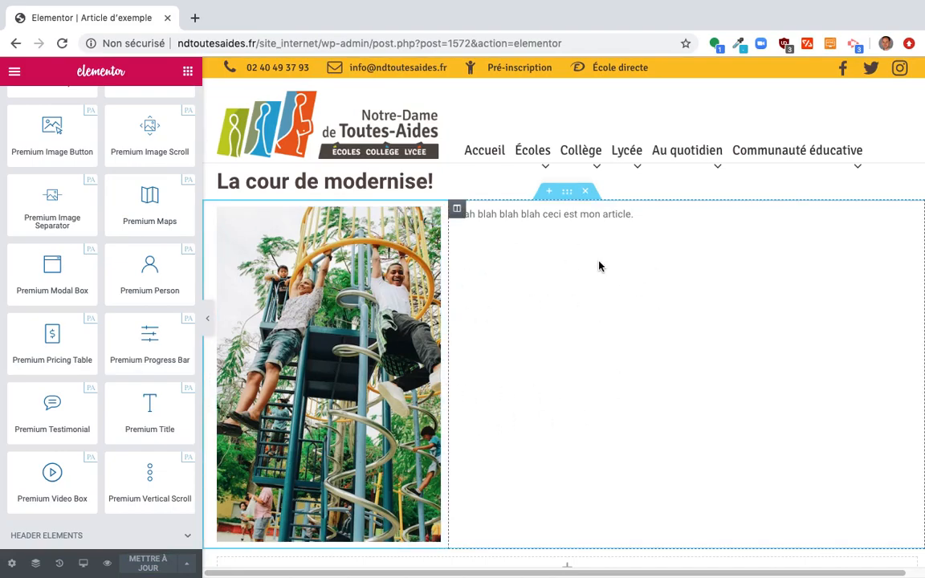
{"action": "left_click", "coordinate": [474, 214]}
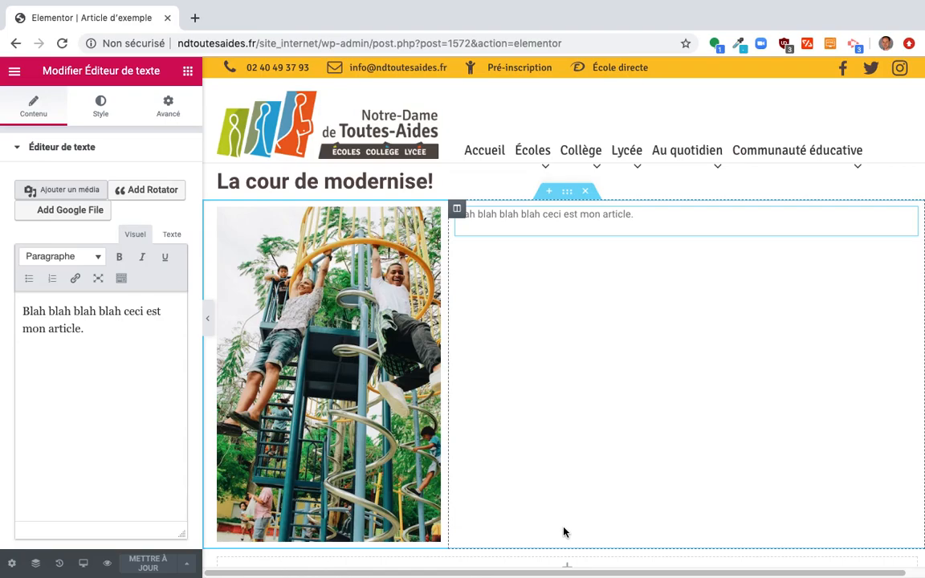
{"action": "scroll", "coordinate": [561, 388], "scroll_direction": "down", "scroll_amount": 5}
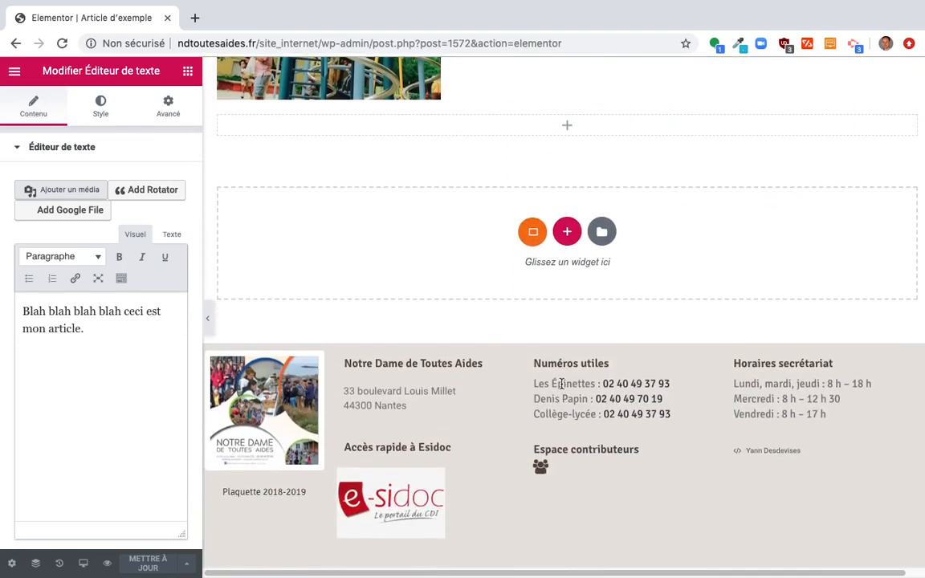
{"action": "scroll", "coordinate": [646, 223], "scroll_direction": "up", "scroll_amount": 5}
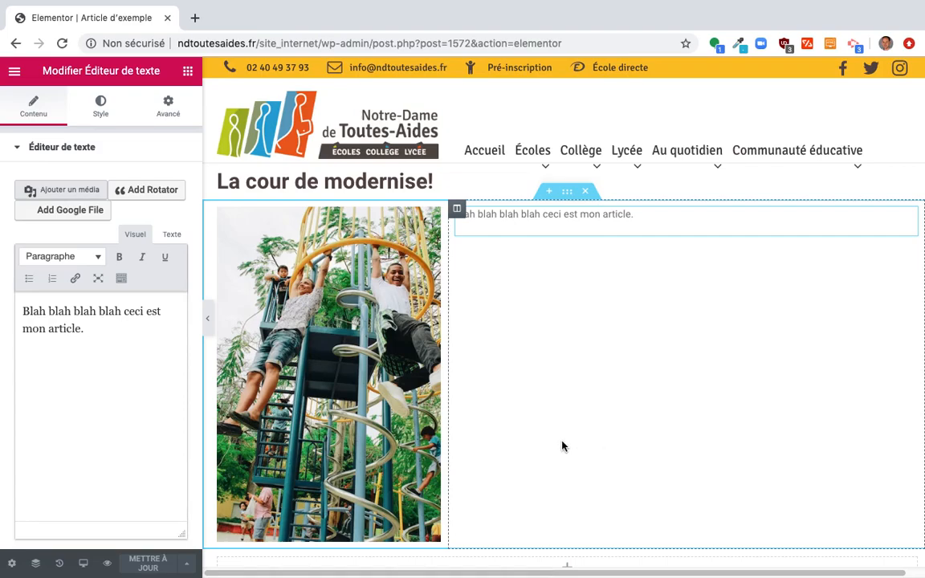
- Leave Elementor for the article's WordPress editing page, look over its options, and collapse the Catégories section
{"action": "left_click", "coordinate": [13, 69]}
{"action": "left_click", "coordinate": [69, 180]}
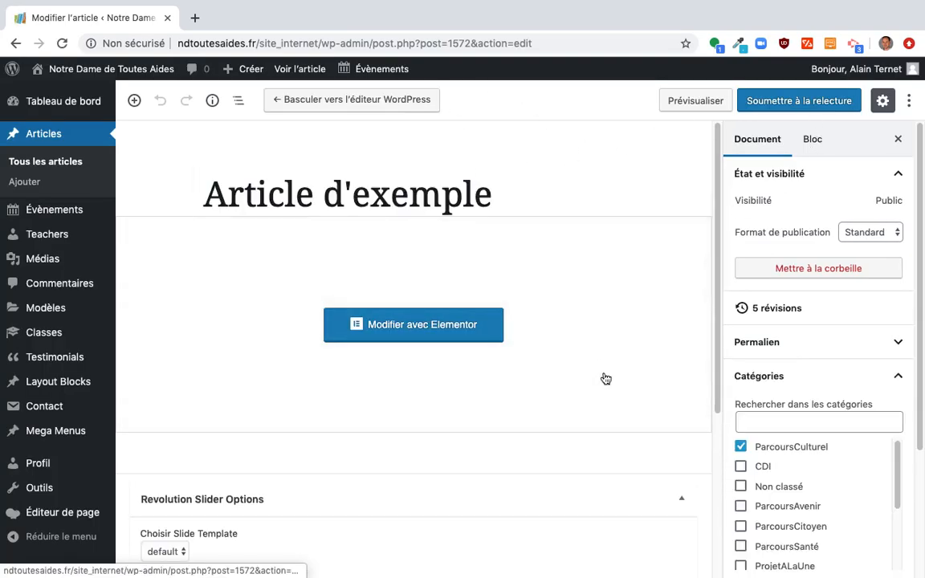
{"action": "scroll", "coordinate": [606, 378], "scroll_direction": "down", "scroll_amount": 5}
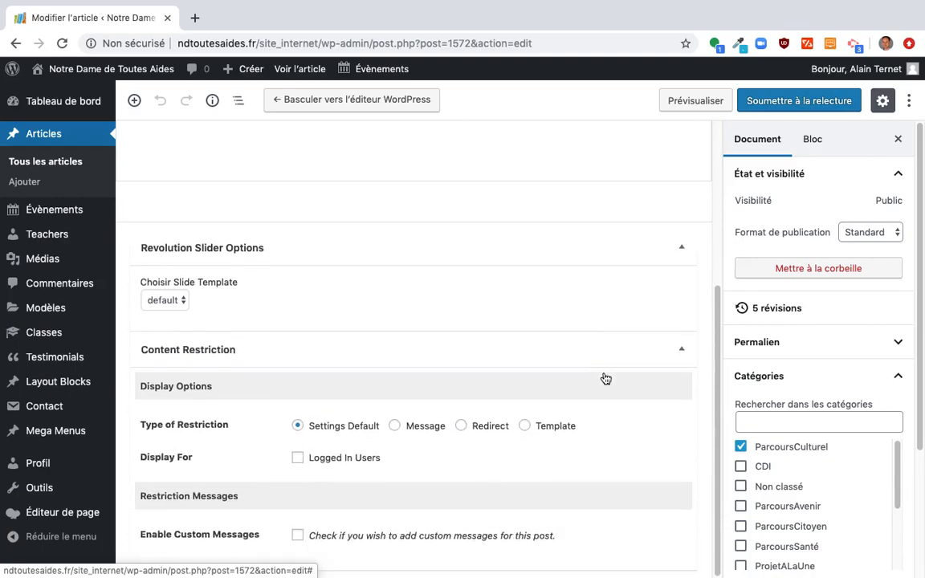
{"action": "scroll", "coordinate": [606, 378], "scroll_direction": "up", "scroll_amount": 5}
{"action": "scroll", "coordinate": [892, 355], "scroll_direction": "down", "scroll_amount": 3}
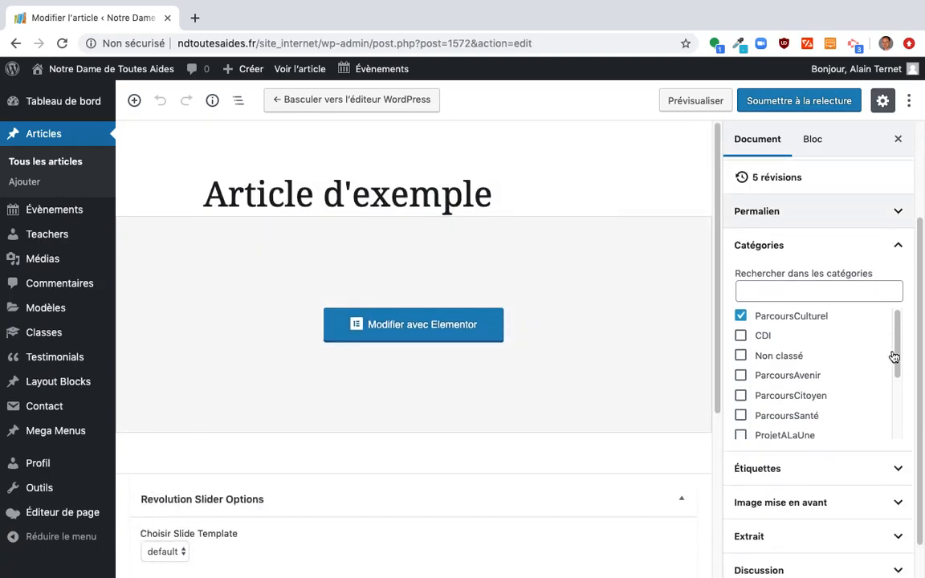
{"action": "left_click", "coordinate": [901, 246]}
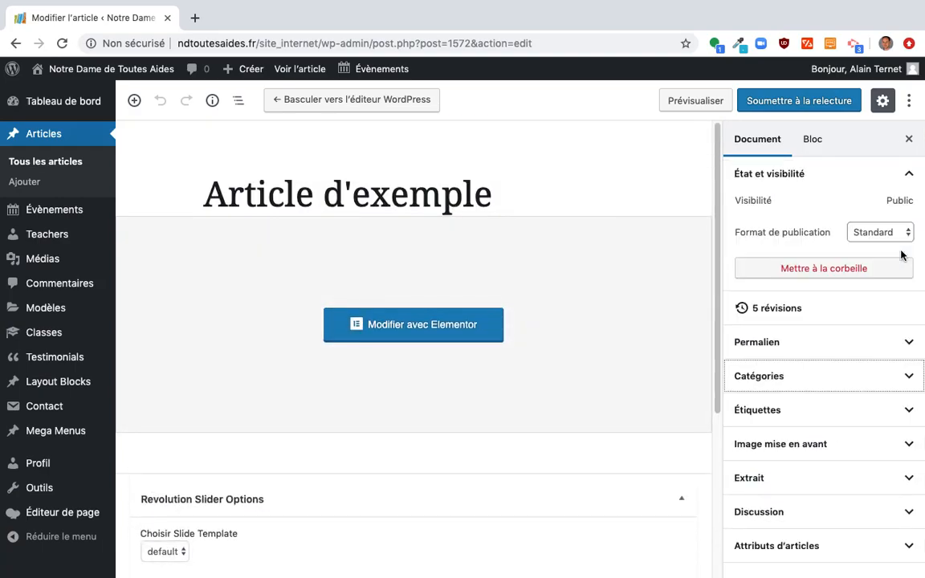
- Review the article's Image mise en avant setting and its Discussion options for comments and pings
{"action": "left_click", "coordinate": [906, 447]}
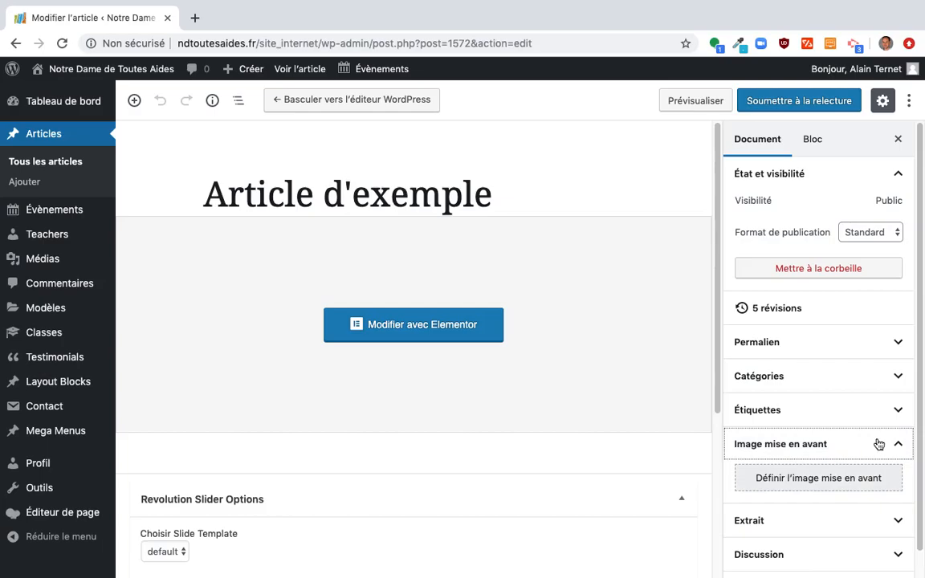
{"action": "left_click", "coordinate": [903, 447]}
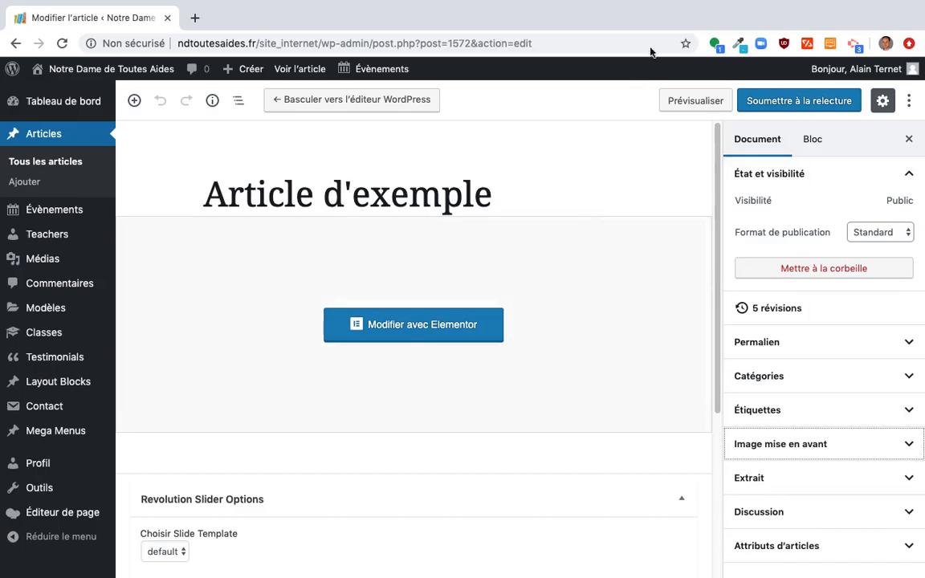
{"action": "scroll", "coordinate": [838, 457], "scroll_direction": "down", "scroll_amount": 2}
{"action": "left_click", "coordinate": [889, 510]}
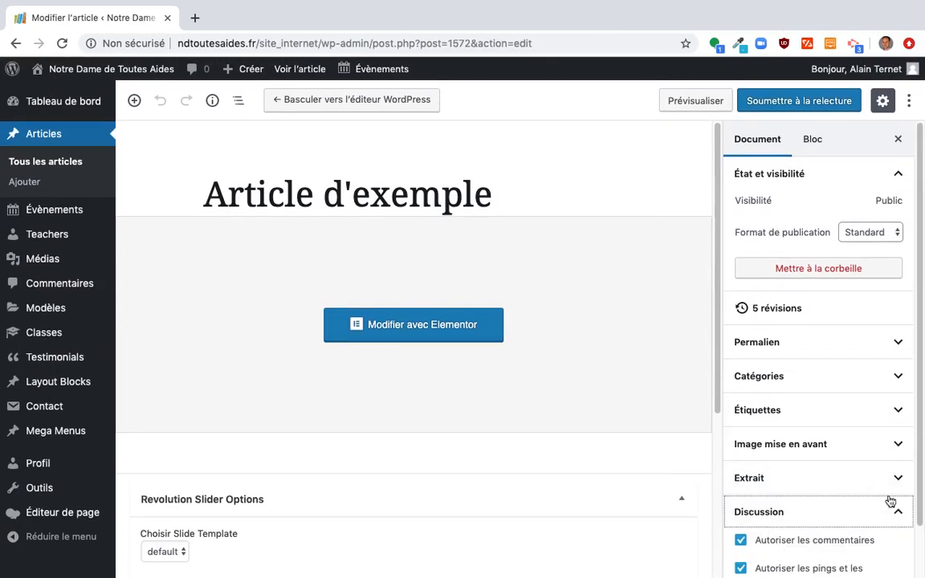
{"action": "scroll", "coordinate": [883, 482], "scroll_direction": "down", "scroll_amount": 2}
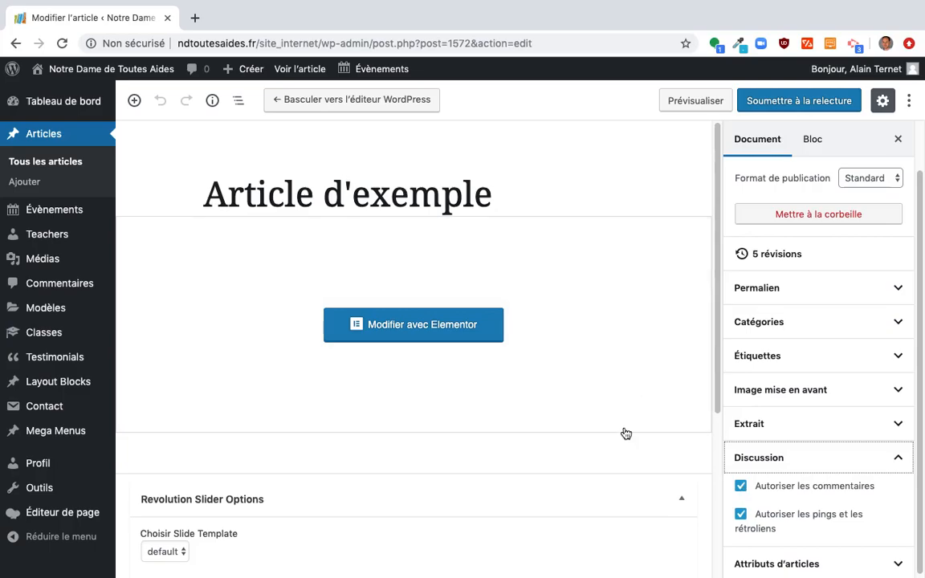
{"action": "left_click", "coordinate": [899, 458]}
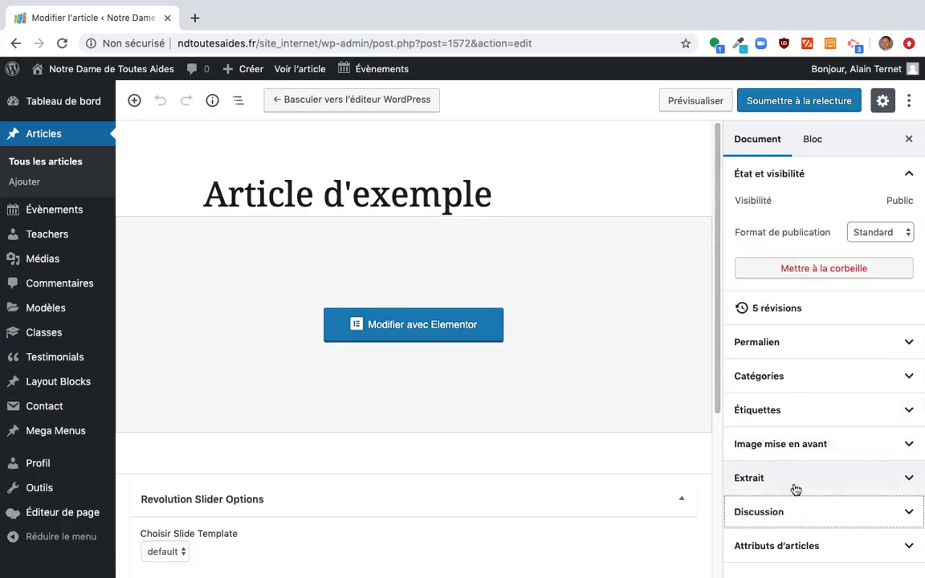
{"action": "left_click", "coordinate": [798, 513]}
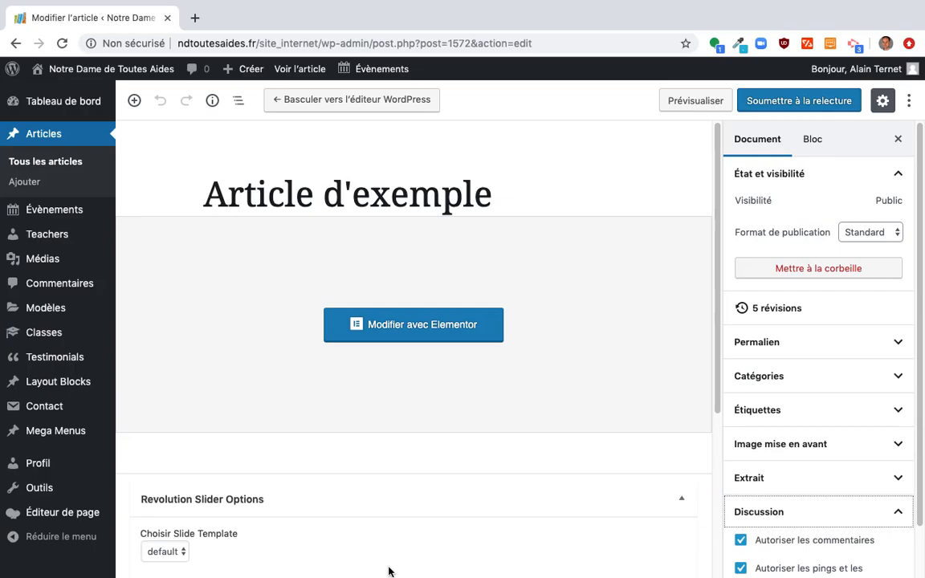
{"action": "key", "text": "super+shift+5"}
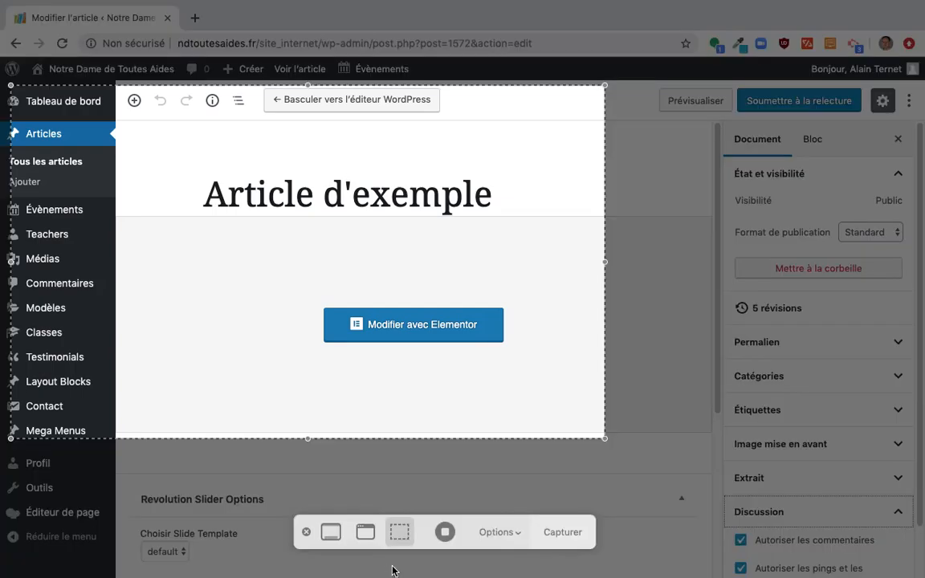